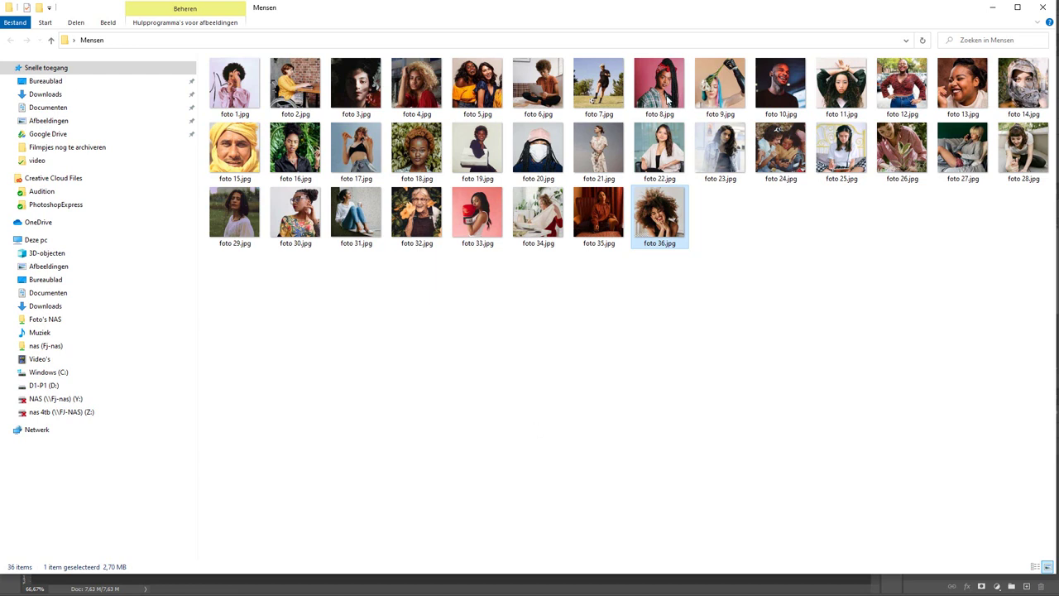
- Minimize Explorer and launch Bestand > Automatisch > Contactblad II over the portrait
left_click(992, 6)
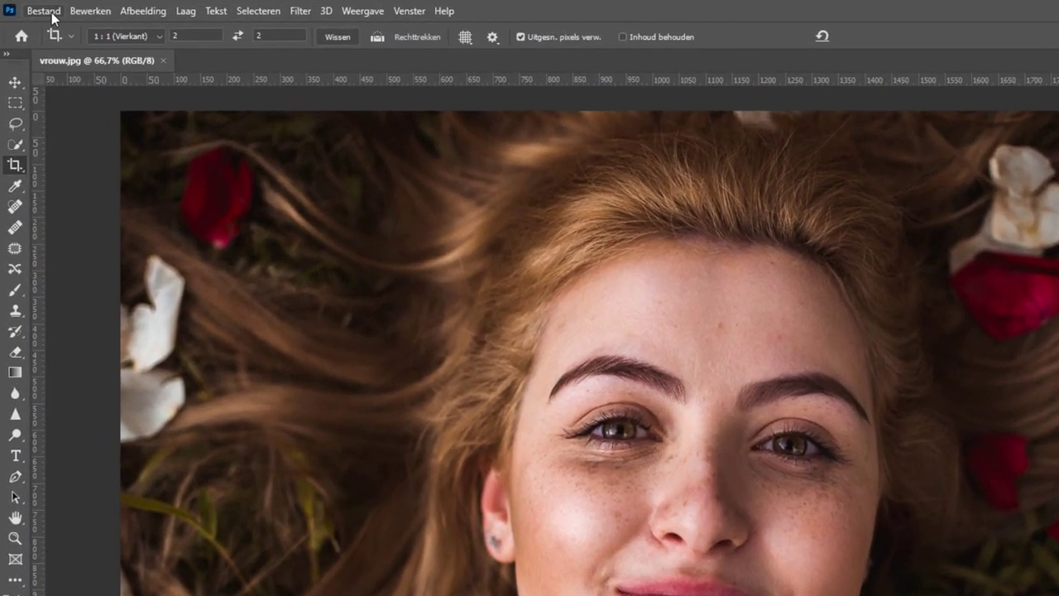
left_click(52, 12)
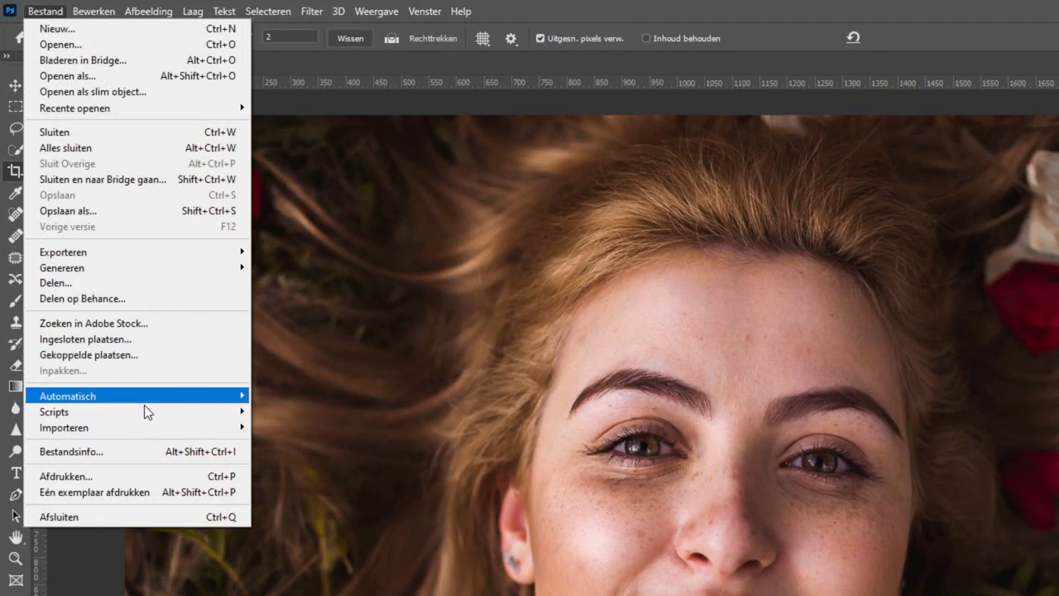
mouse_move(67, 396)
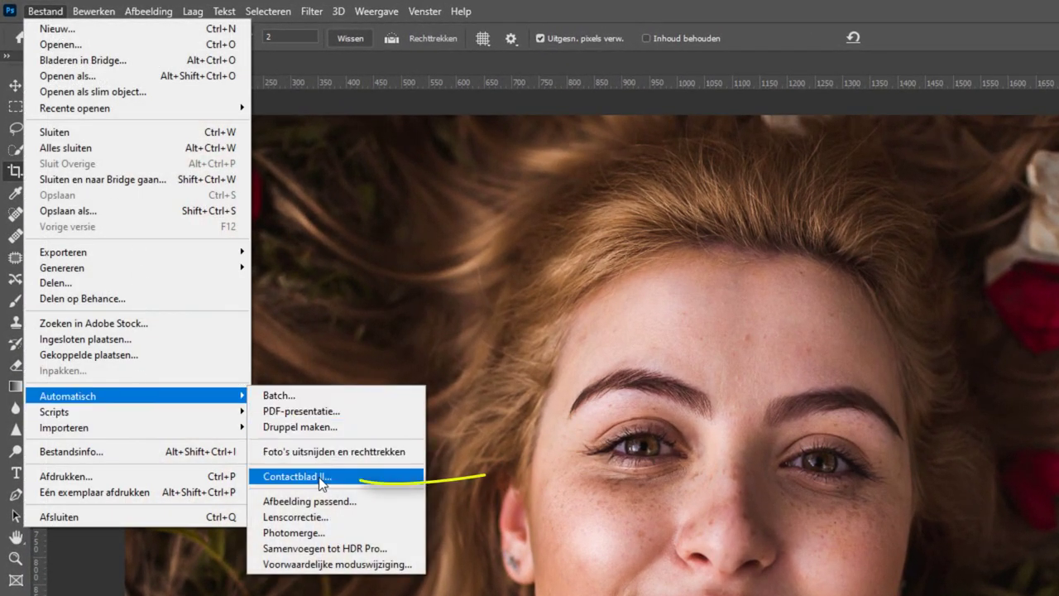
left_click(322, 478)
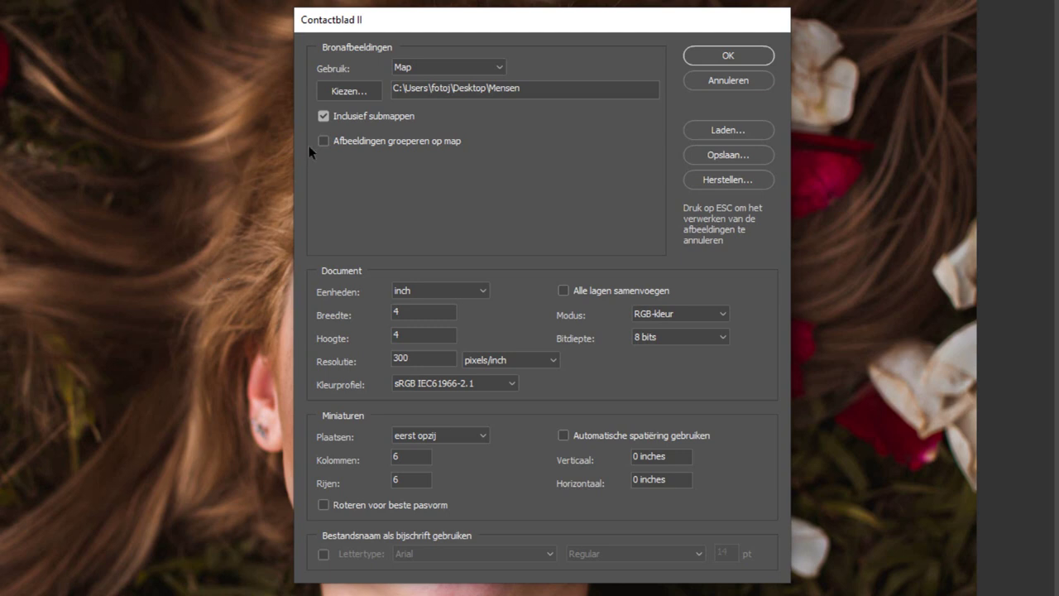
- Use the Mensen folder on the desktop as the contact sheet's image source
left_click(465, 69)
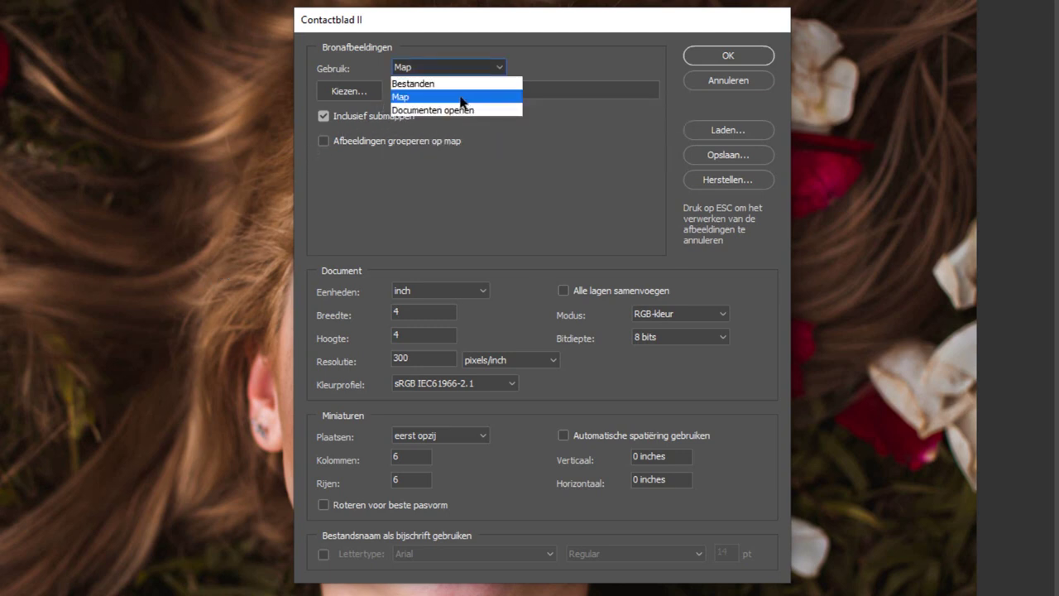
left_click(461, 97)
left_click(367, 90)
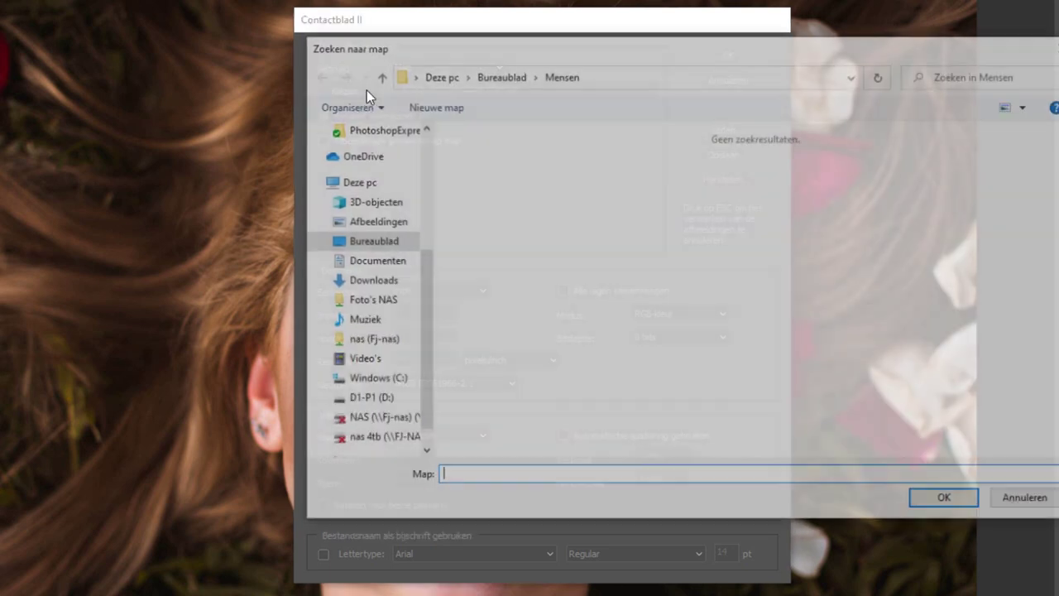
left_click(558, 76)
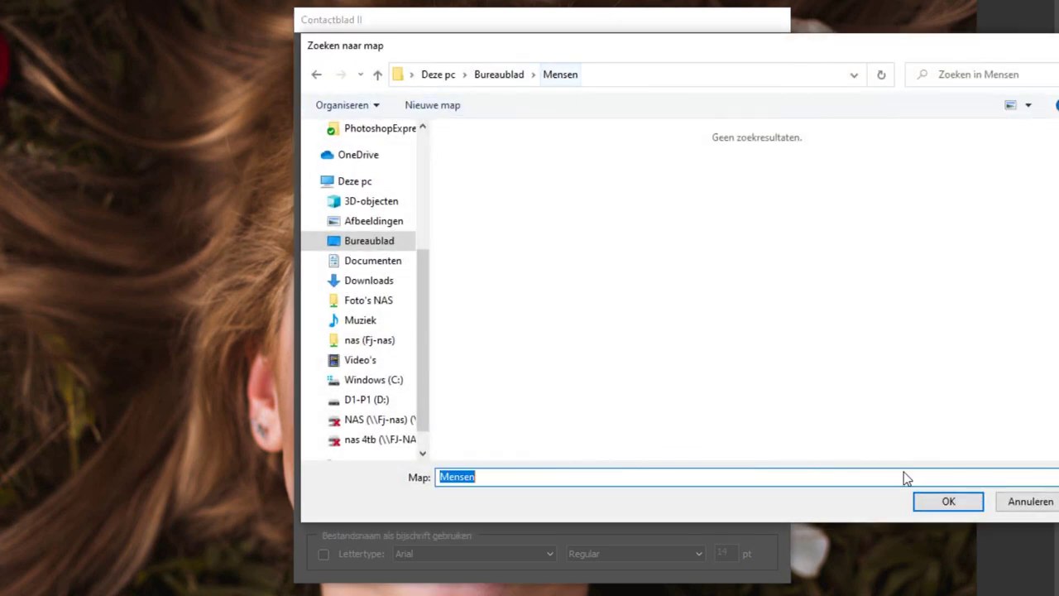
left_click(960, 501)
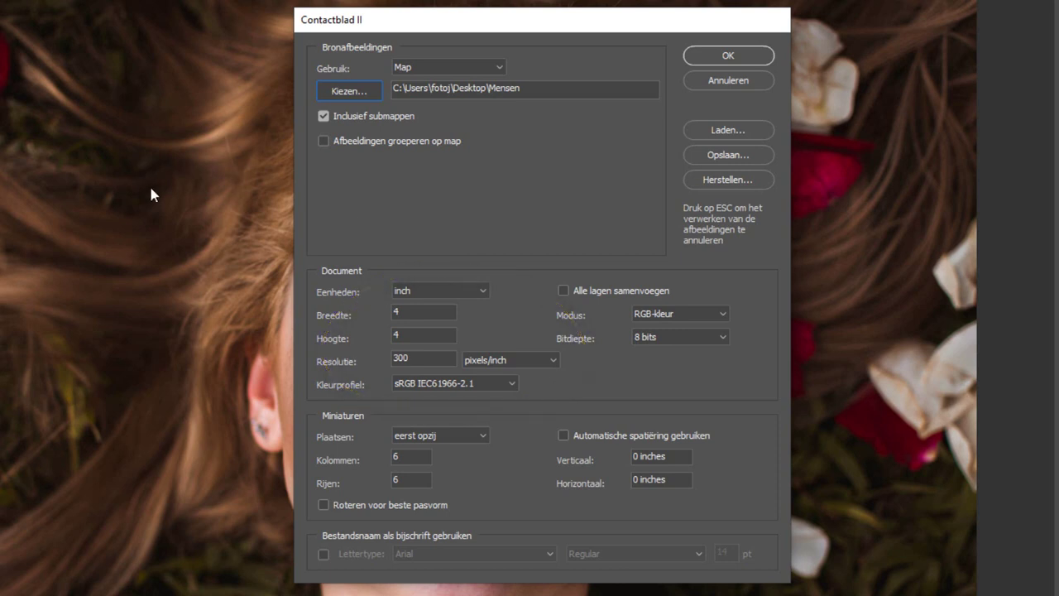
- Set the sheet width and height to 6 and generate the 6 × 6 contact sheet
double_click(413, 309)
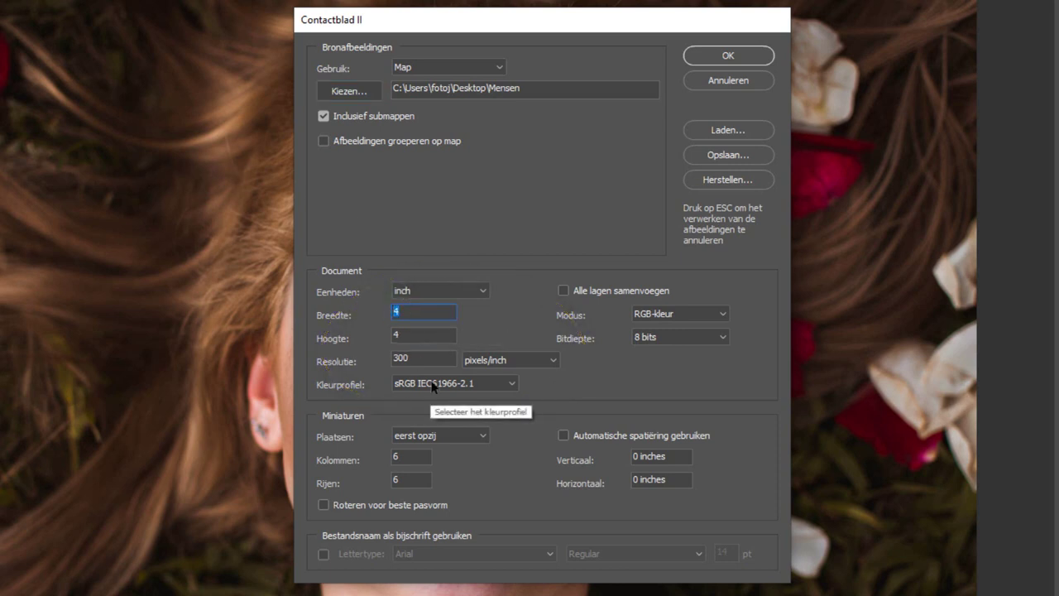
type("6")
double_click(422, 335)
type("6")
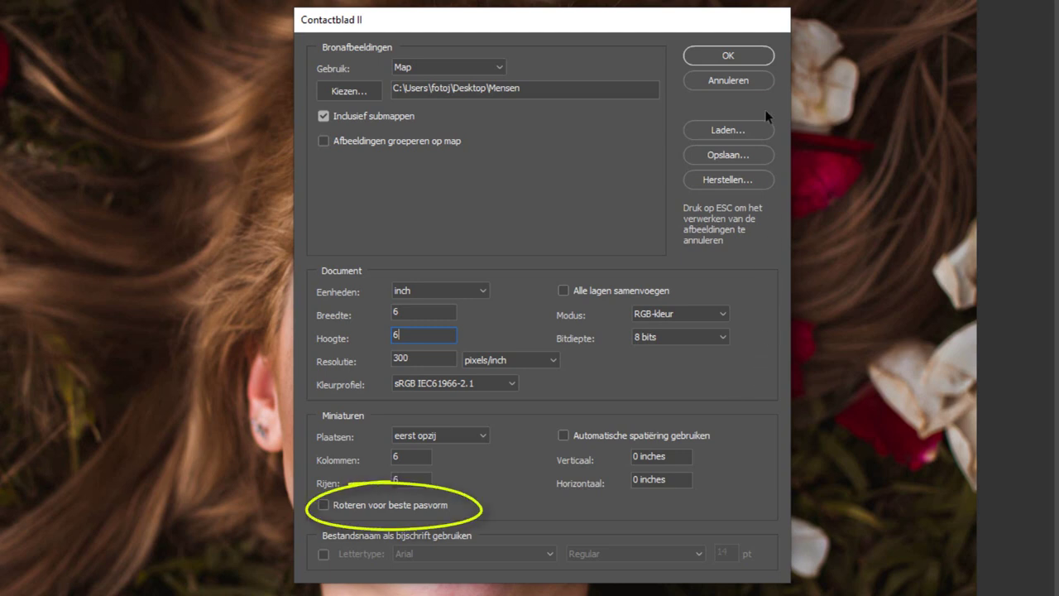
left_click(728, 59)
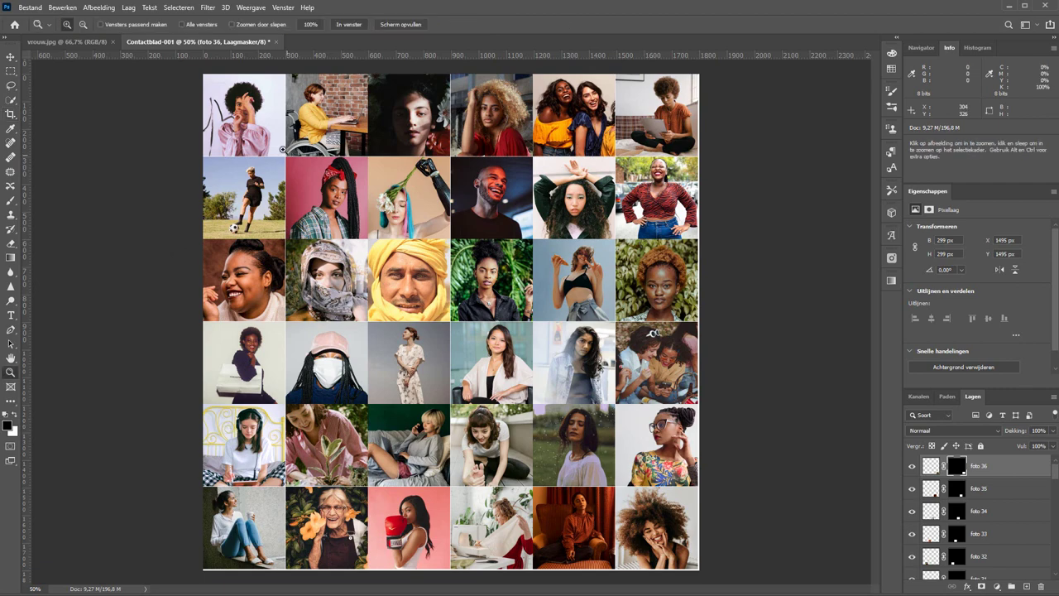
- Zoom closely onto the red-background photo's edge to inspect the seams
left_click_drag(273, 149, 305, 170)
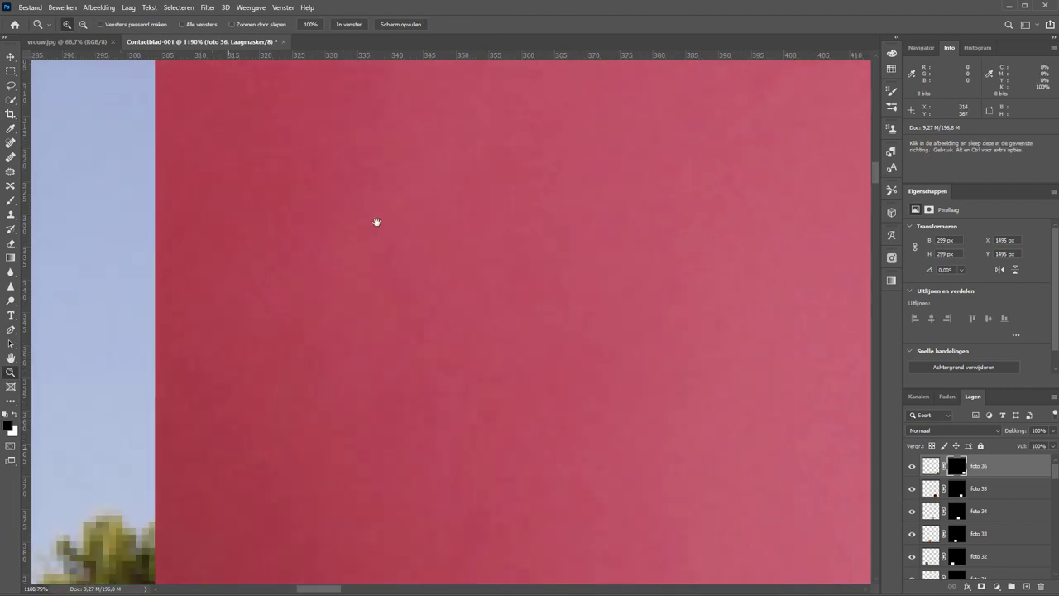
scroll(375, 222, "left", 5)
scroll(343, 539, "down", 3)
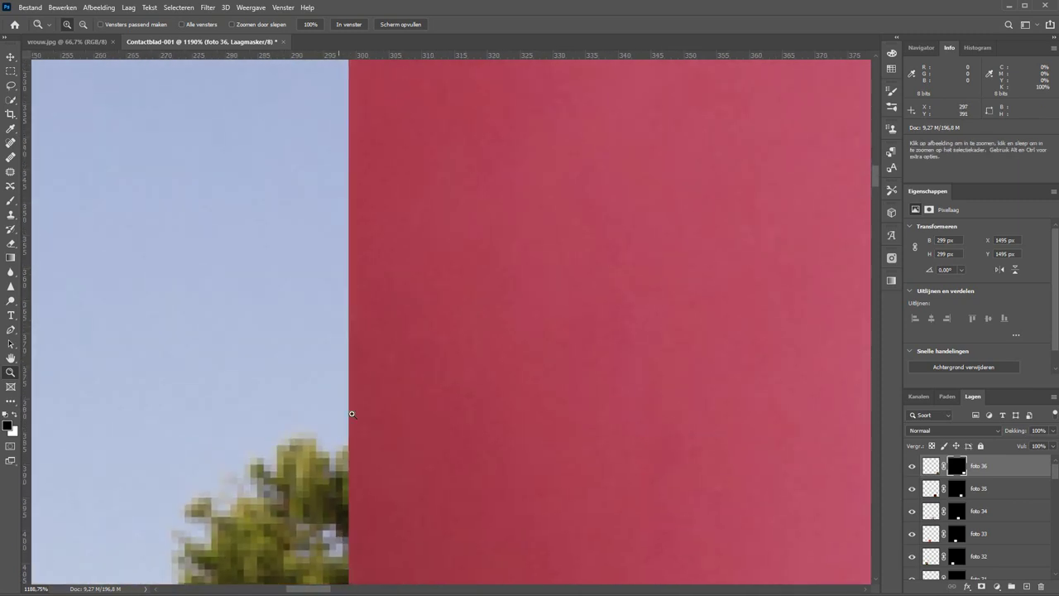
scroll(439, 543, "up", 5)
scroll(402, 378, "up", 1)
scroll(394, 409, "up", 2)
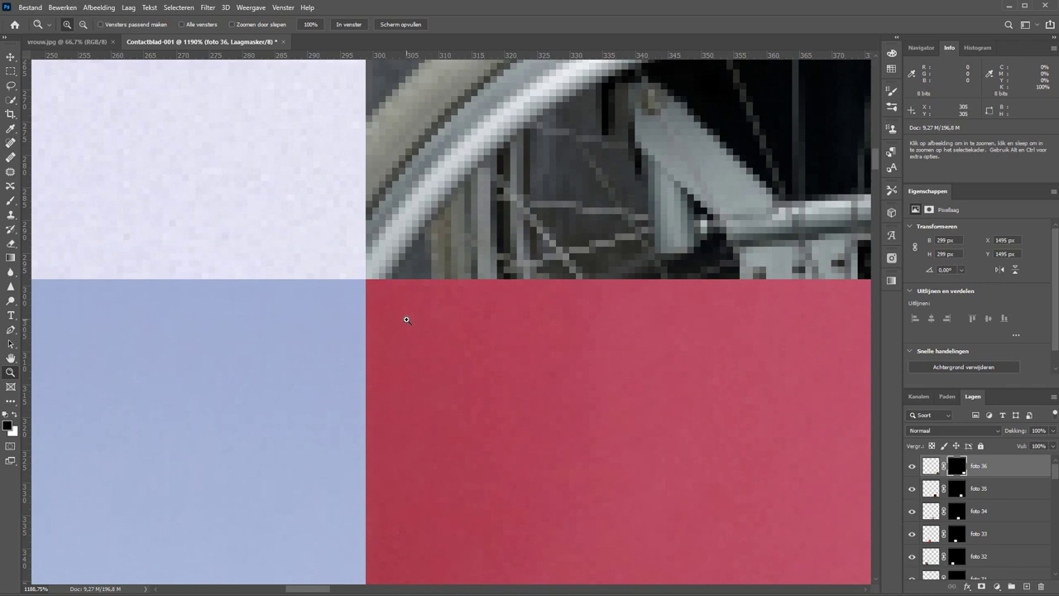
- Fit the sheet, check the bottom-right corner, then zoom in on the middle photos
key("ctrl+0")
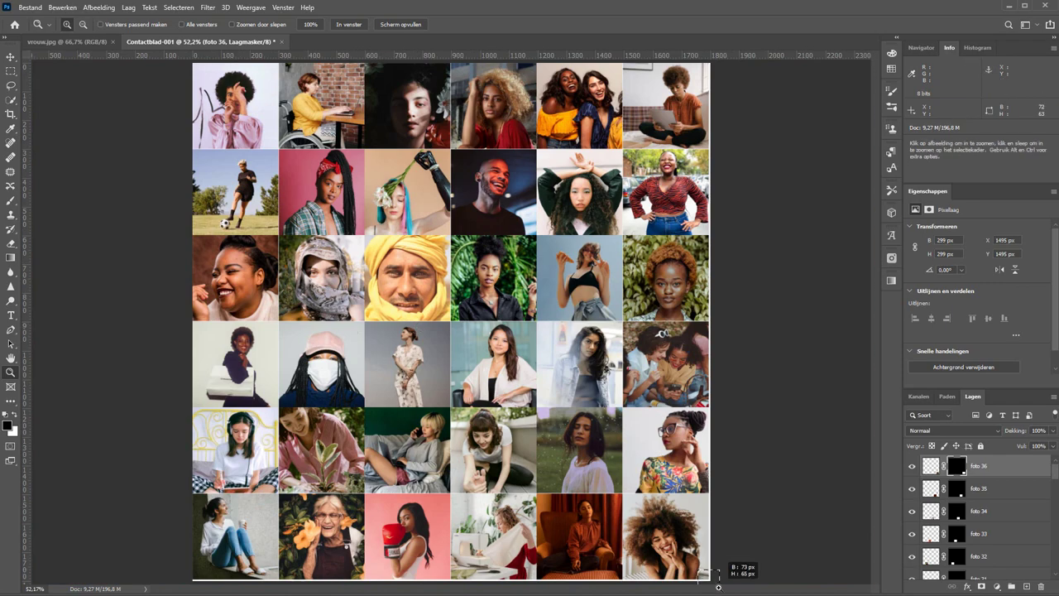
left_click_drag(695, 569, 712, 582)
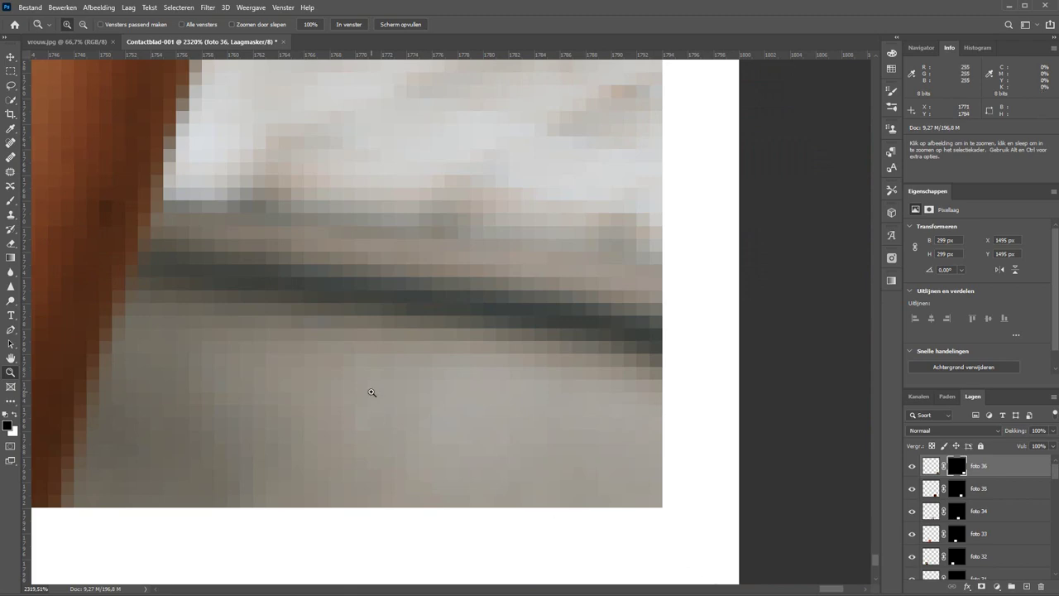
key("ctrl+0")
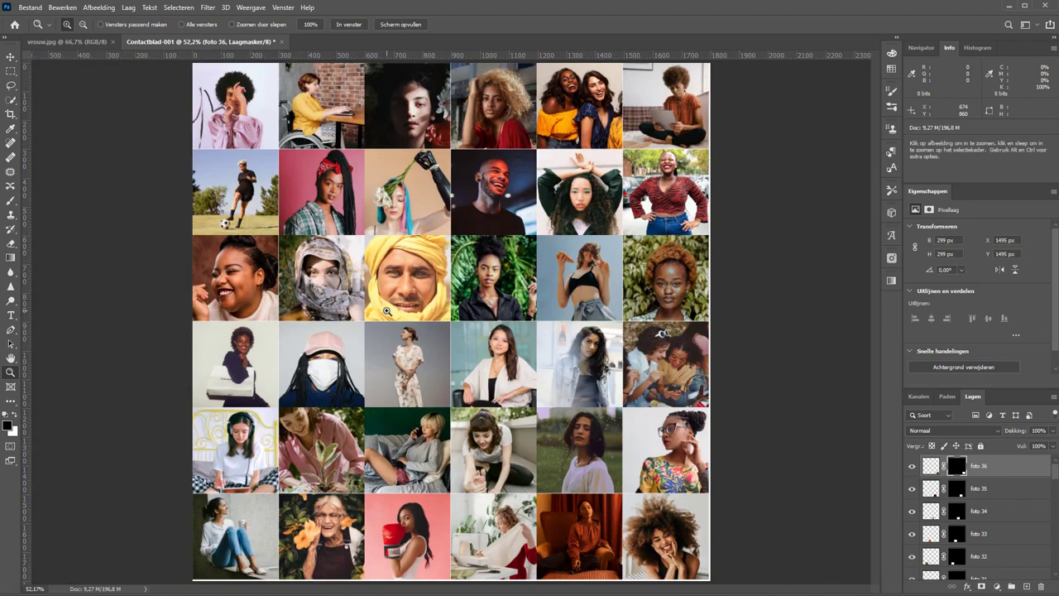
left_click(445, 322)
left_click(462, 330)
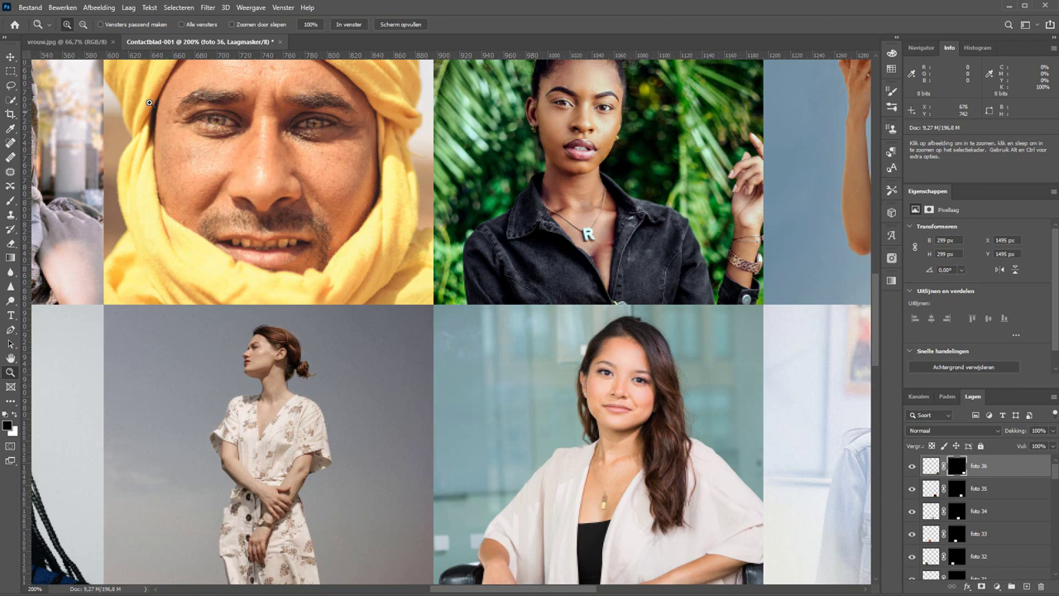
key("v")
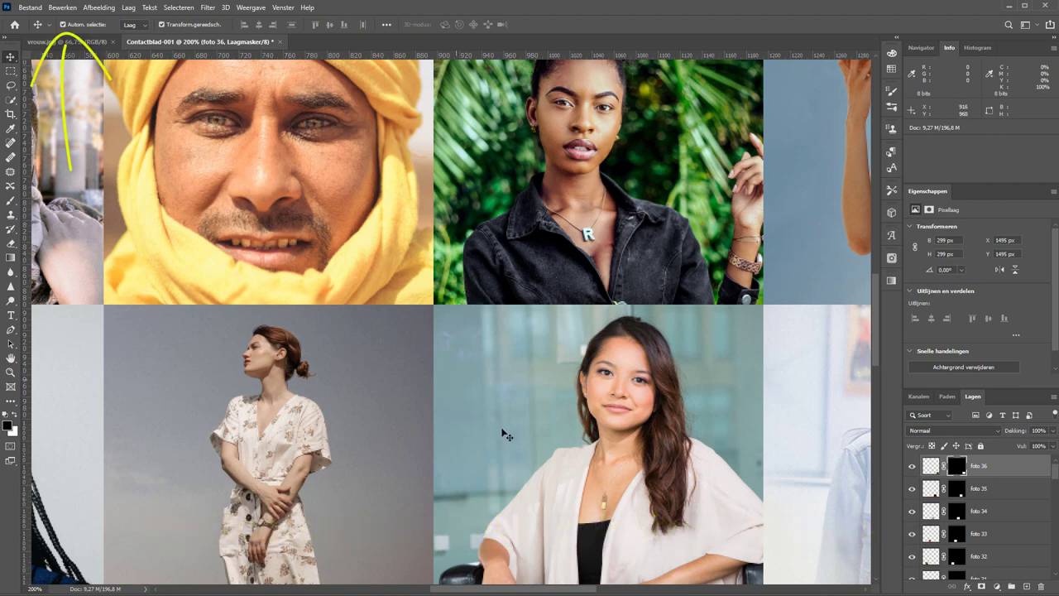
- Rescale the cardigan photo to fill its cell and move it toward the left cell
left_click(599, 427)
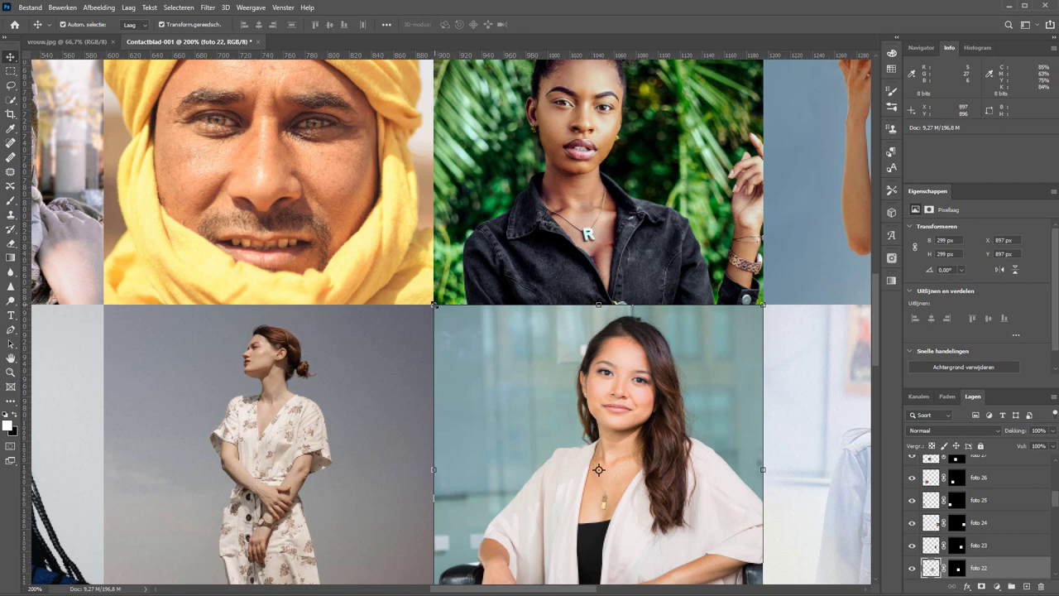
mouse_move(433, 303)
left_mouse_down()
mouse_move(441, 357)
mouse_move(485, 369)
mouse_move(449, 362)
mouse_move(432, 342)
mouse_move(433, 313)
mouse_move(452, 335)
left_mouse_up()
left_click_drag(485, 369, 436, 238)
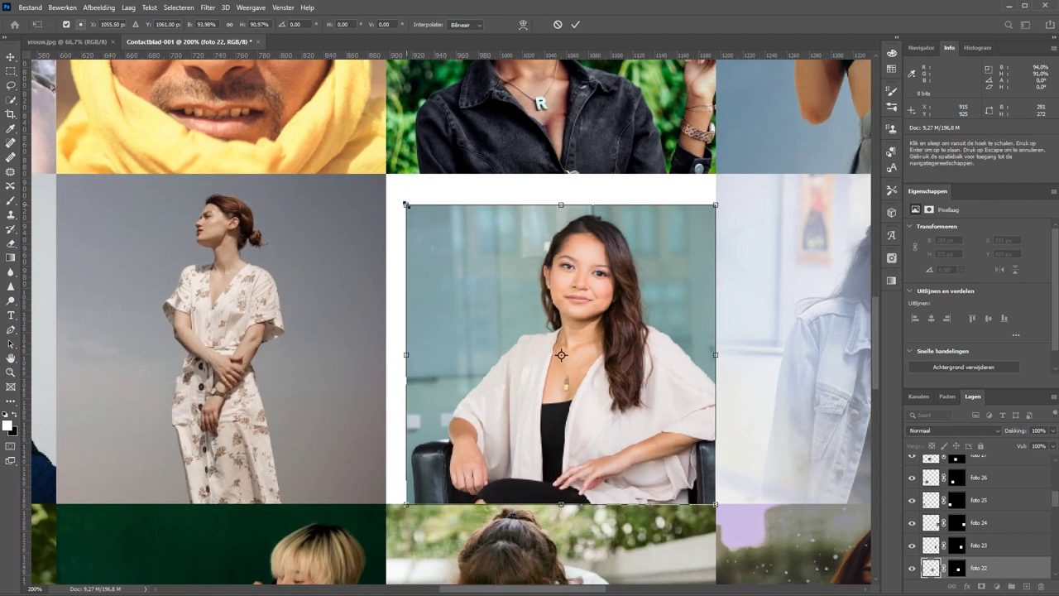
mouse_move(405, 203)
left_mouse_down()
mouse_move(435, 236)
mouse_move(411, 223)
mouse_move(406, 240)
mouse_move(441, 248)
mouse_move(440, 234)
mouse_move(421, 252)
mouse_move(400, 244)
mouse_move(441, 281)
mouse_move(397, 225)
mouse_move(446, 303)
mouse_move(414, 260)
mouse_move(421, 277)
mouse_move(453, 309)
mouse_move(421, 279)
mouse_move(386, 172)
left_mouse_up()
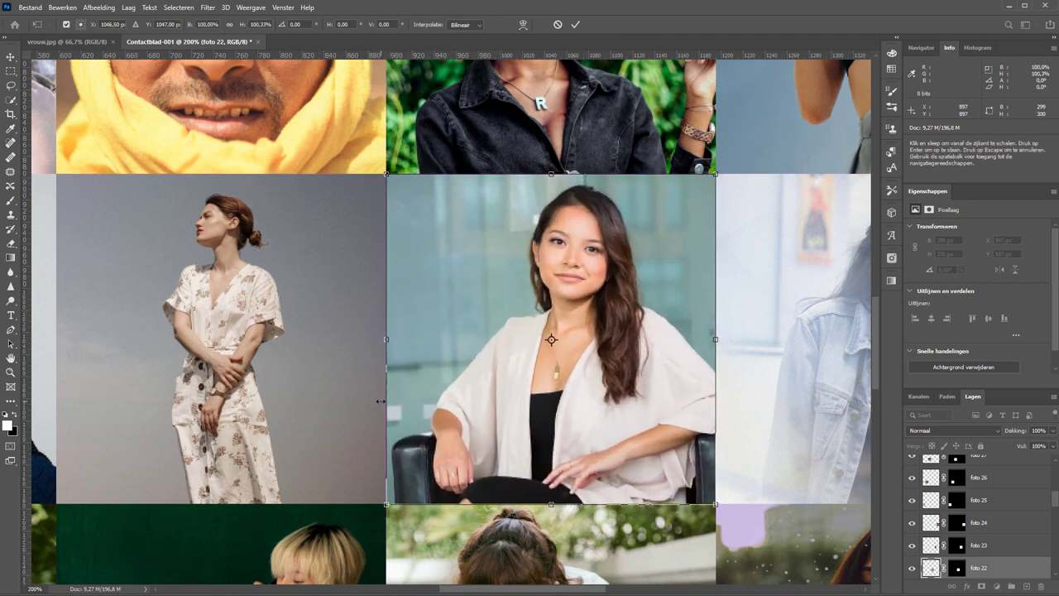
mouse_move(506, 317)
left_mouse_down()
mouse_move(262, 203)
mouse_move(238, 202)
mouse_move(193, 232)
left_mouse_up()
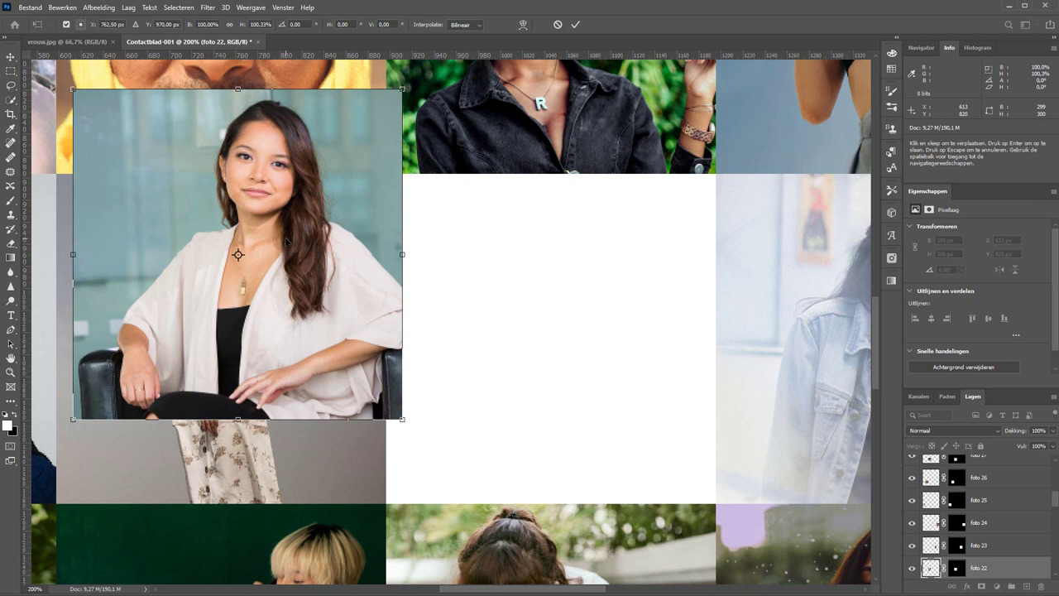
key("Return")
- Put the floral-dress photo in the centre cell and the cardigan photo in the left cell
mouse_move(235, 455)
left_mouse_down()
mouse_move(526, 450)
mouse_move(594, 464)
left_mouse_up()
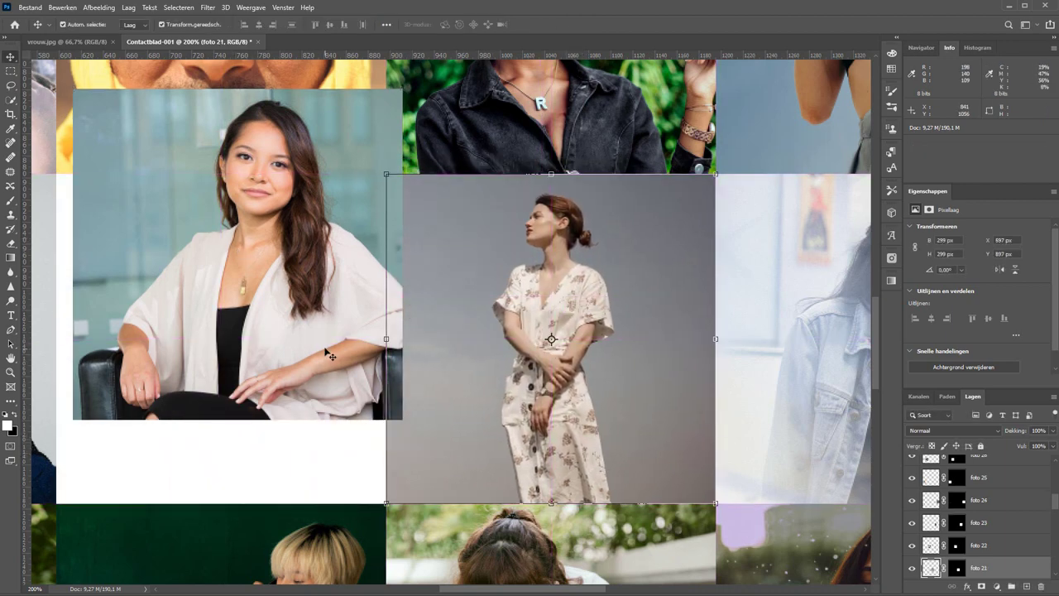
left_click_drag(328, 354, 307, 434)
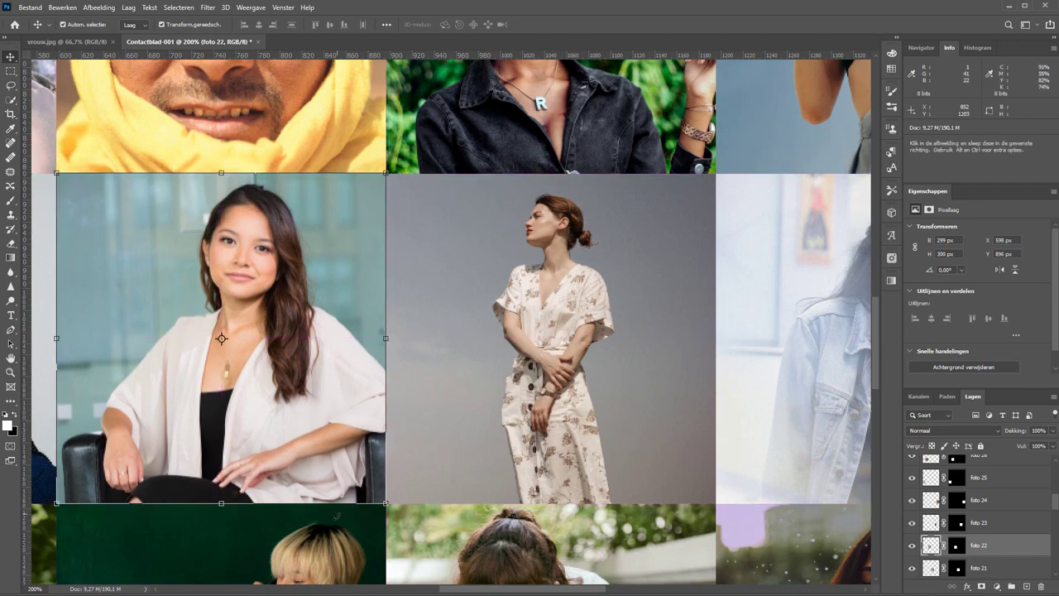
left_click(474, 548)
- Pan across the bottom rows to check the photos, then fit the whole sheet in view
scroll(456, 463, "down", 5)
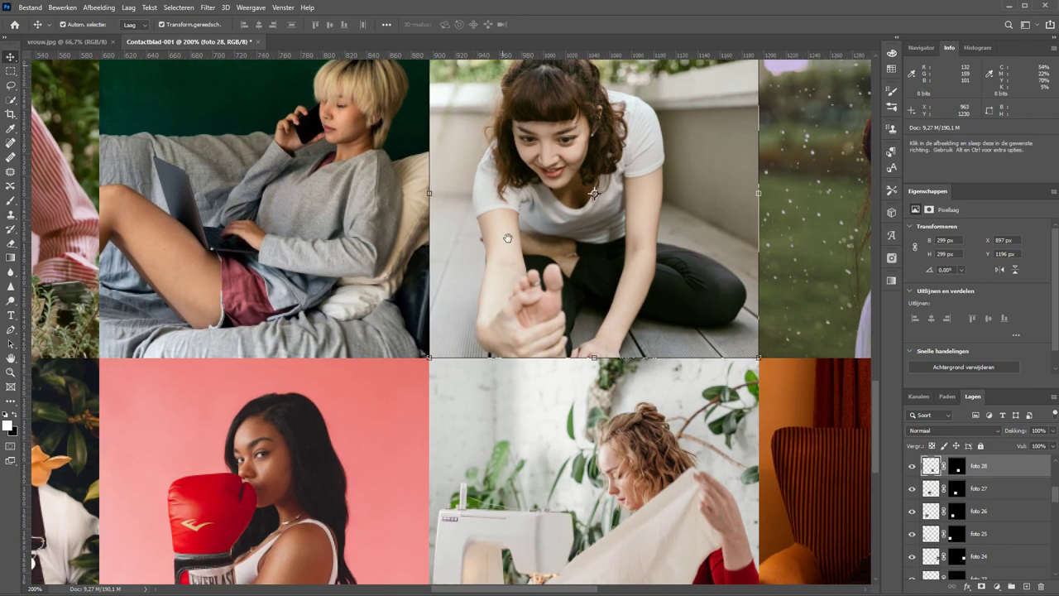
scroll(455, 248, "down", 5)
left_click_drag(455, 190, 695, 260)
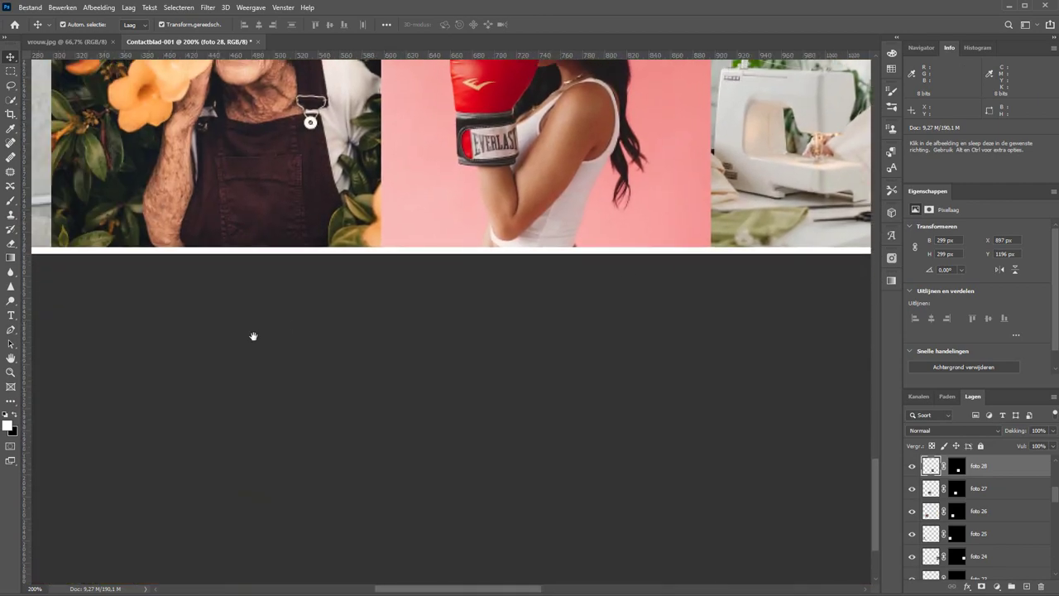
mouse_move(254, 336)
left_mouse_down()
mouse_move(423, 397)
mouse_move(633, 408)
mouse_move(27, 434)
left_mouse_up()
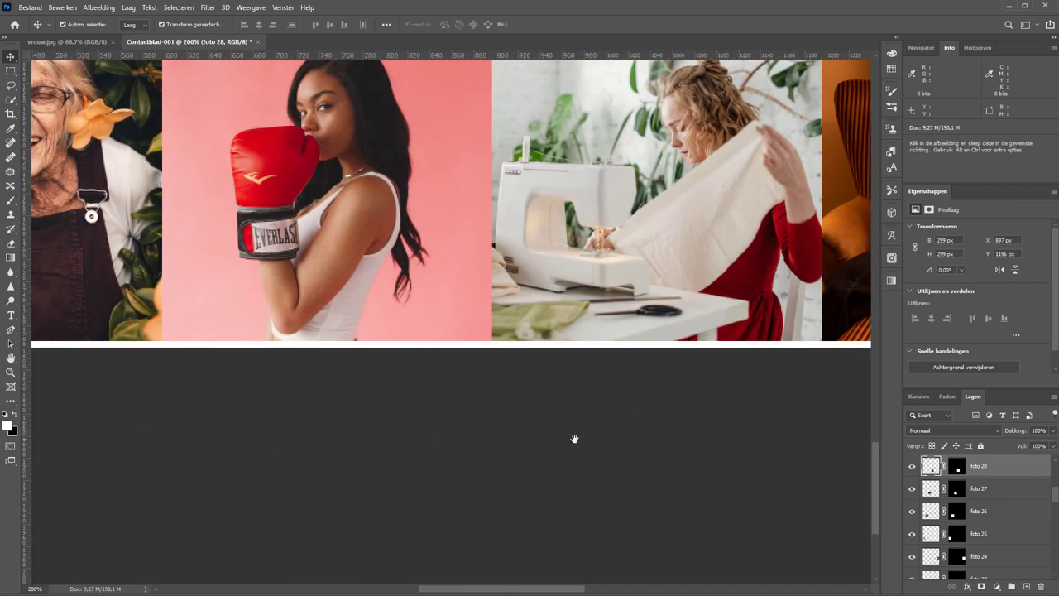
left_click_drag(698, 438, 264, 441)
mouse_move(705, 424)
left_mouse_down()
mouse_move(416, 419)
mouse_move(253, 442)
left_mouse_up()
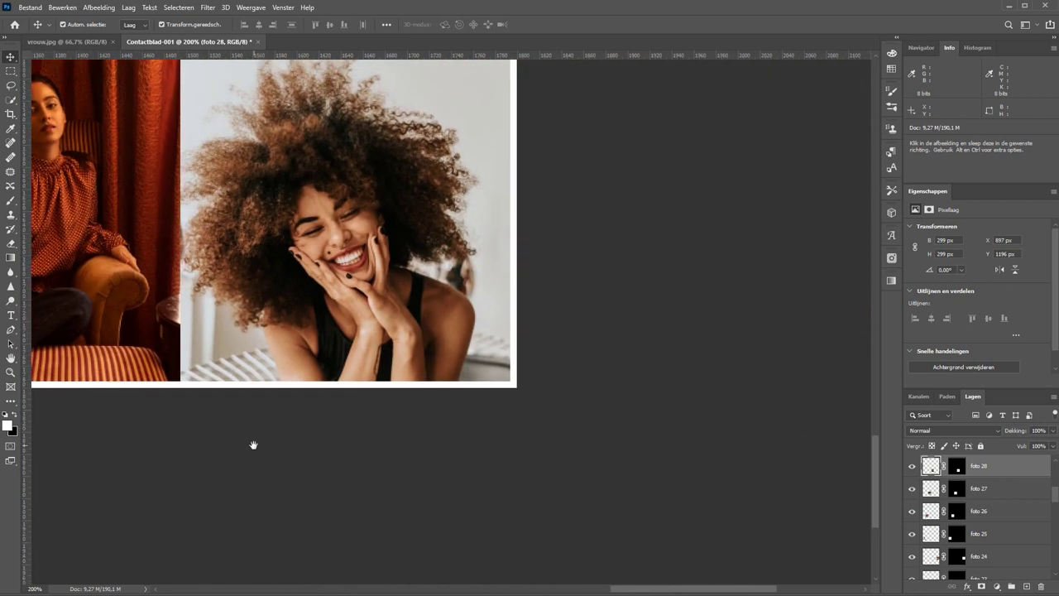
key("z")
key("ctrl+0")
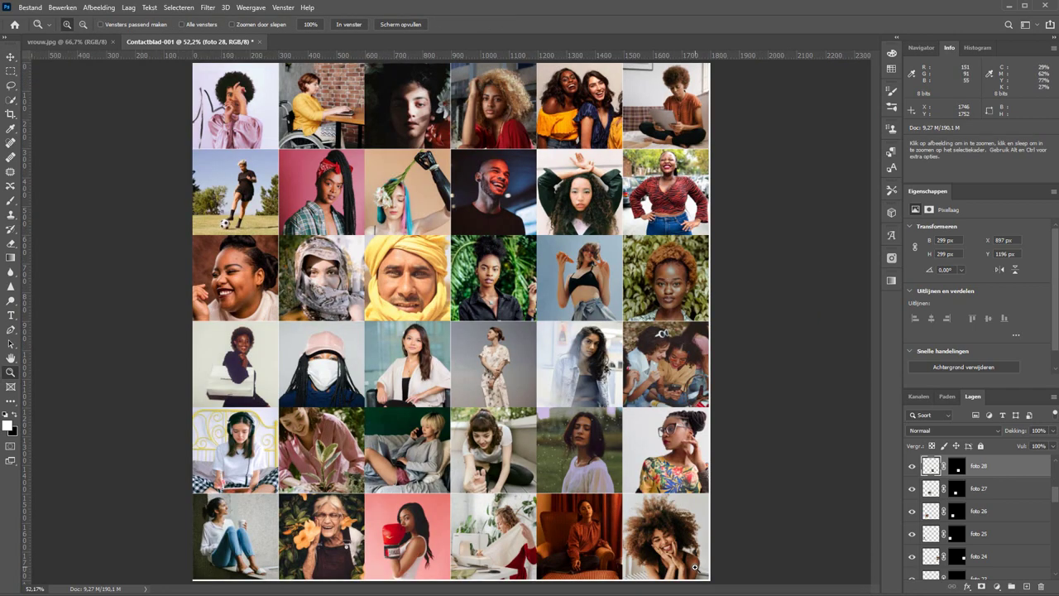
- Add guides at 1794 px on the photo grid's bottom and right edges, then zoom out
mouse_move(695, 567)
left_mouse_down()
mouse_move(723, 580)
mouse_move(647, 471)
mouse_move(629, 472)
left_mouse_up()
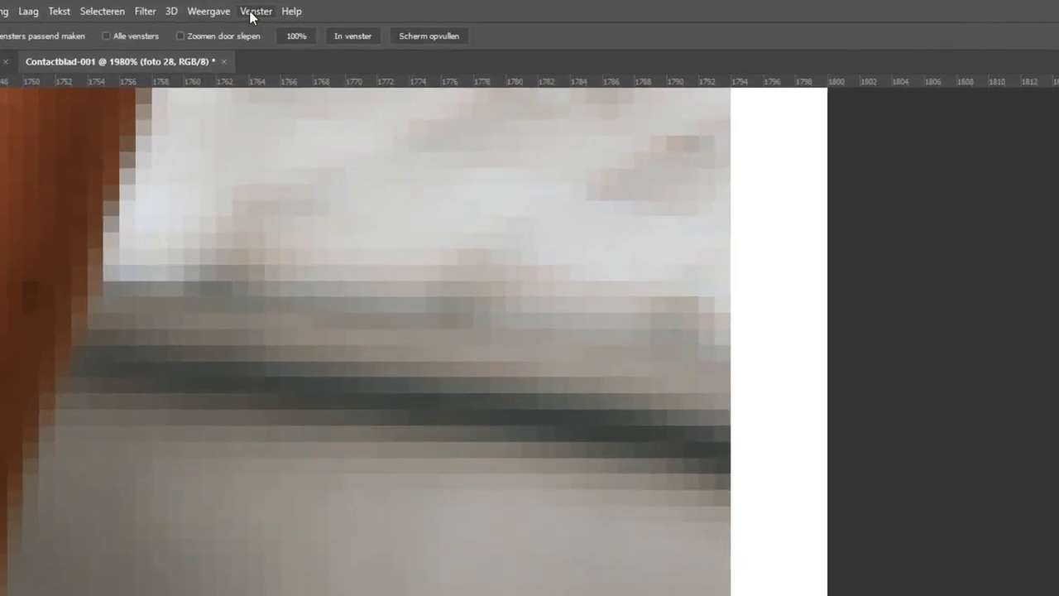
left_click(249, 10)
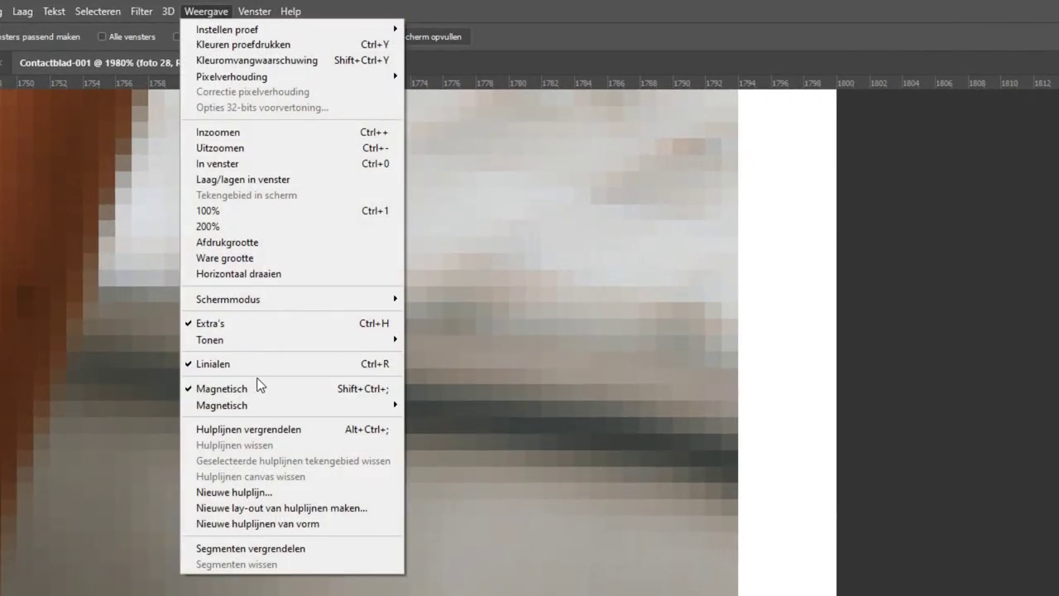
key("Escape")
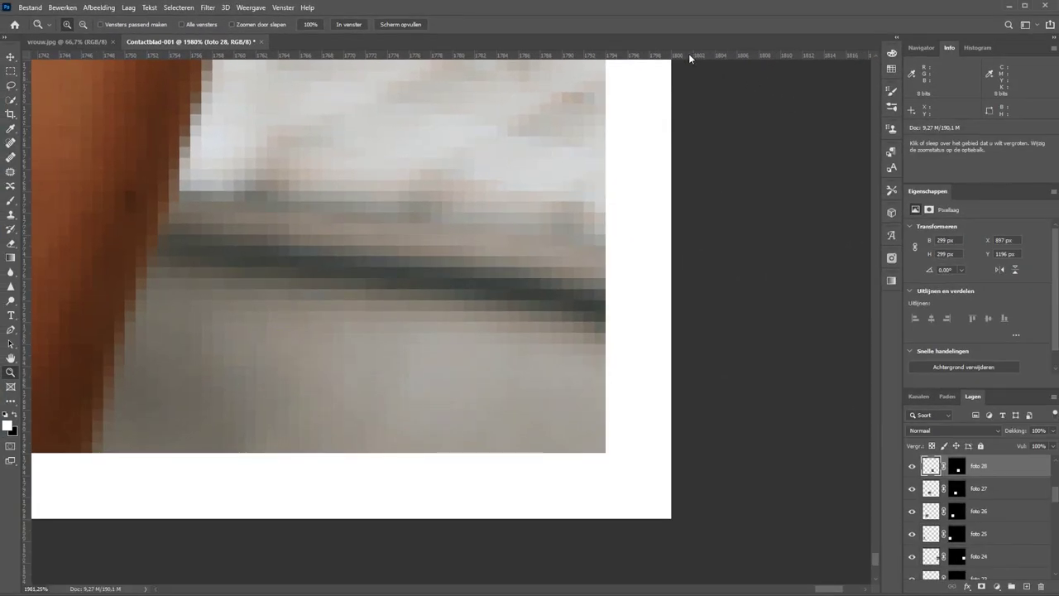
mouse_move(688, 56)
left_mouse_down()
mouse_move(703, 394)
mouse_move(694, 454)
left_mouse_up()
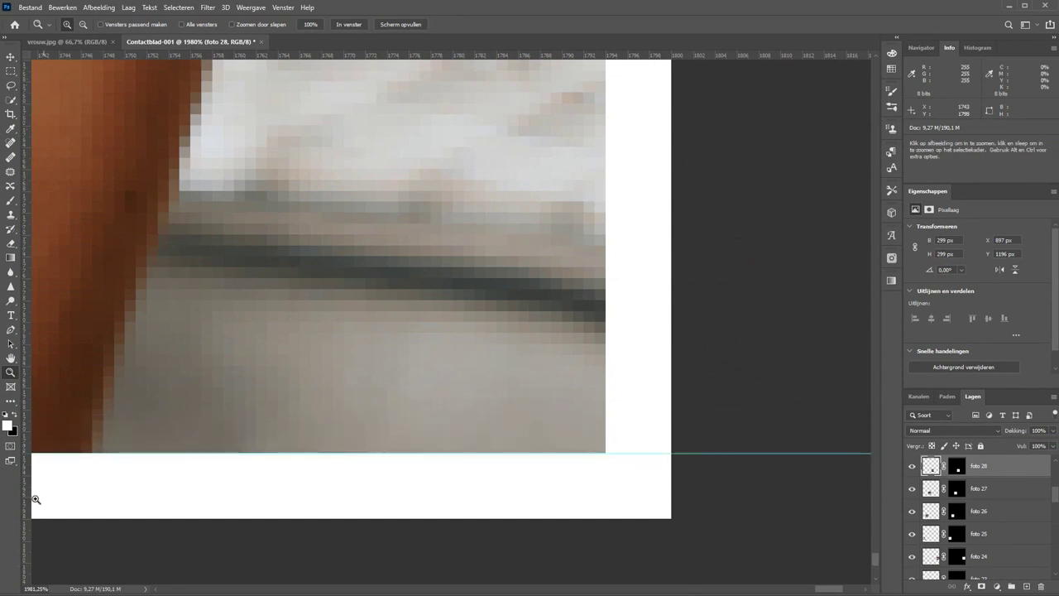
left_click_drag(29, 502, 606, 515)
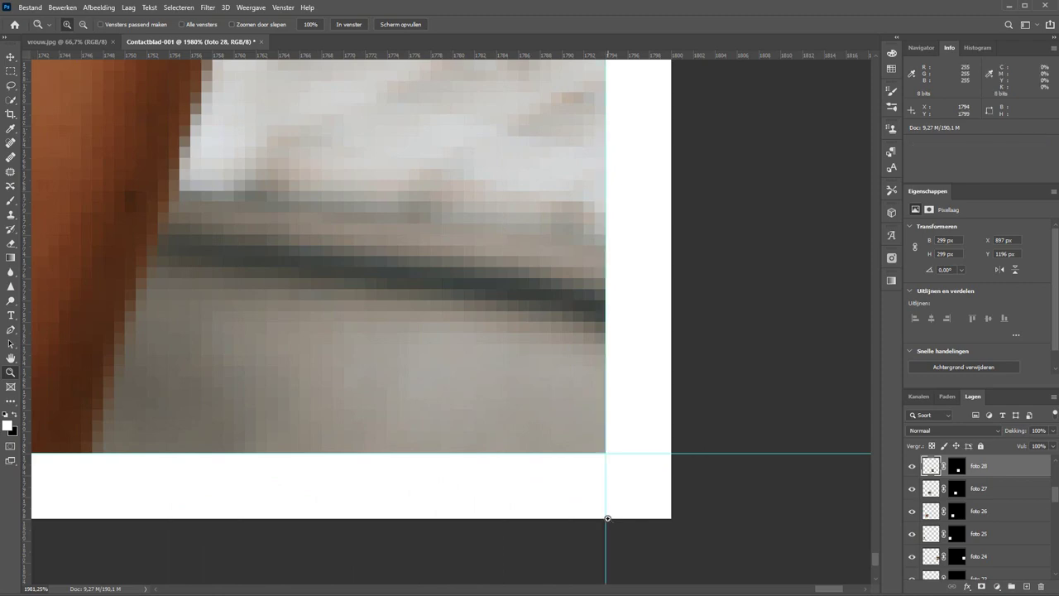
key("ctrl+0")
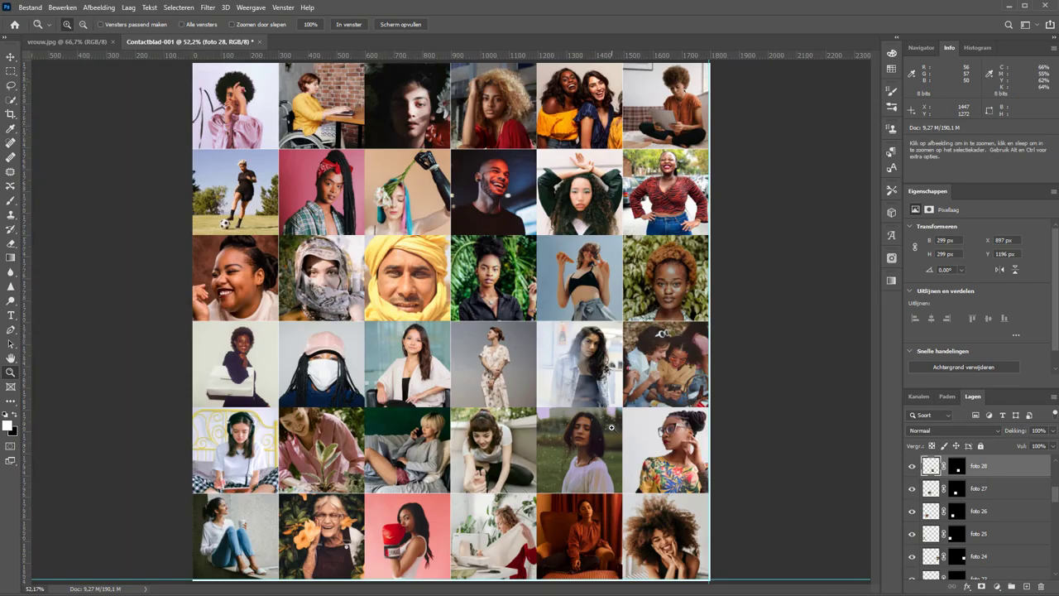
scroll(428, 375, "down", 1)
scroll(428, 374, "down", 1)
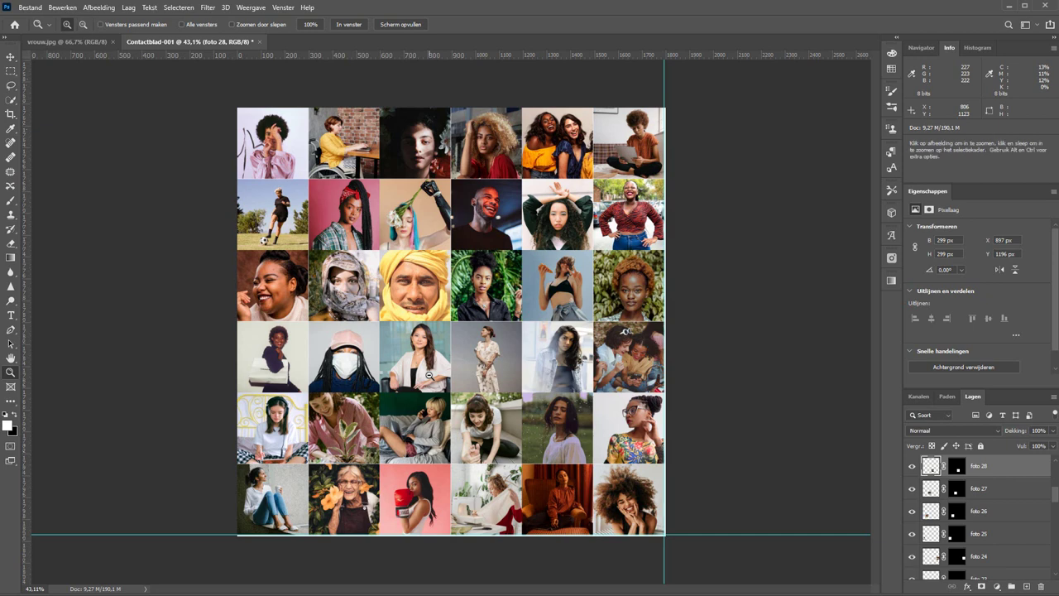
- Draw a rectangular selection covering the photo grid up to the guides
left_click(12, 72)
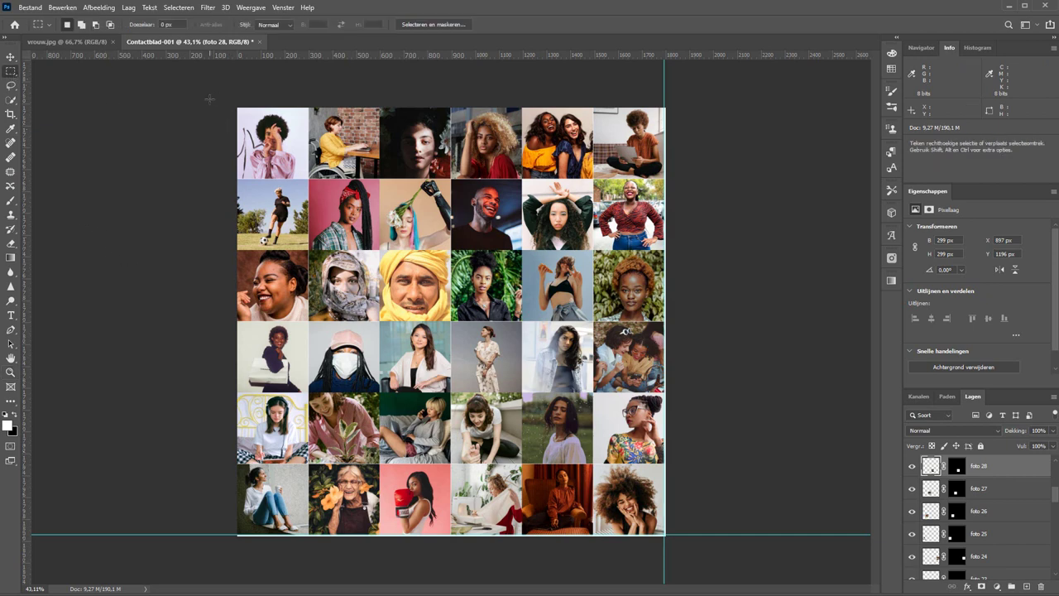
mouse_move(238, 108)
left_mouse_down()
mouse_move(494, 424)
mouse_move(663, 534)
left_mouse_up()
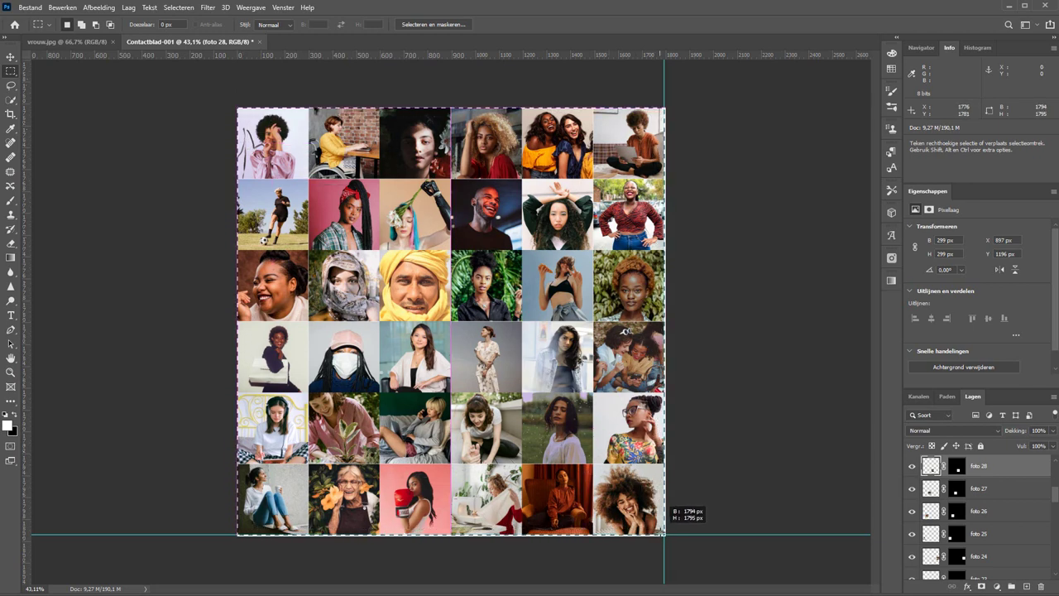
key("z")
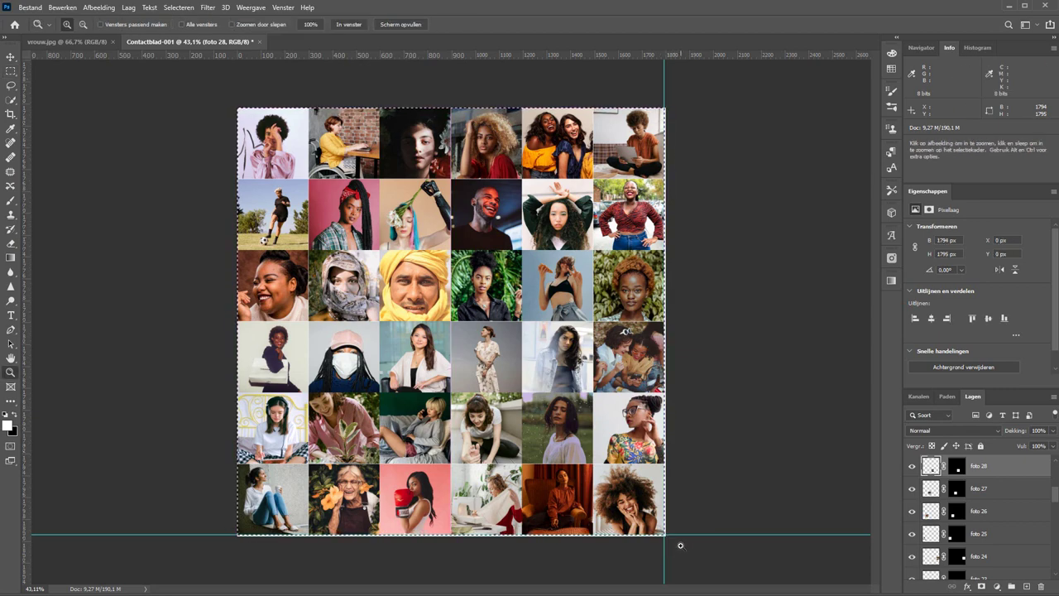
left_click_drag(667, 502, 650, 516)
left_click_drag(678, 551, 684, 378)
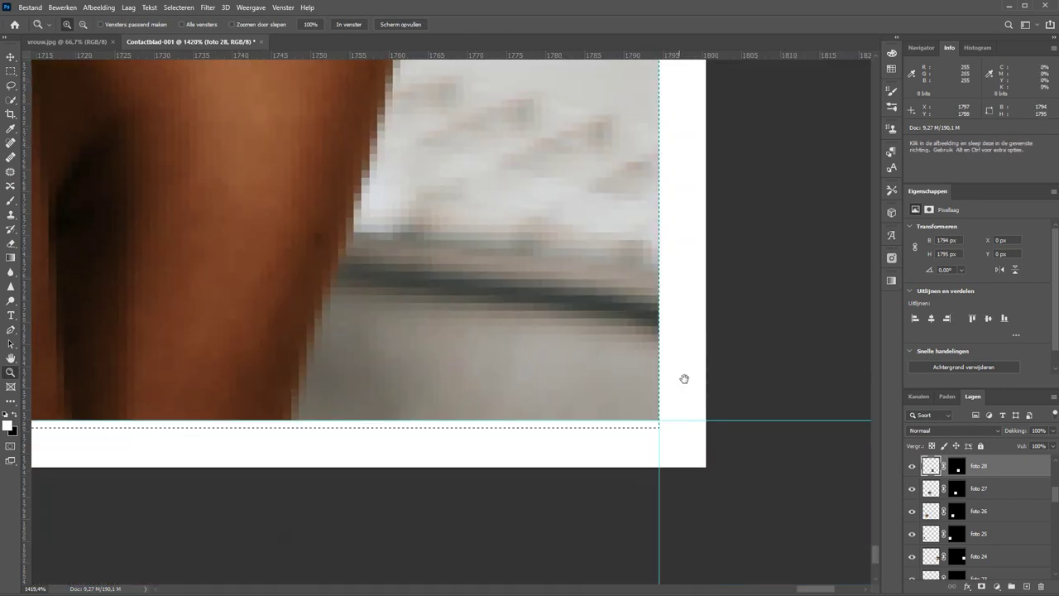
key("m")
scroll(622, 436, "down", 2)
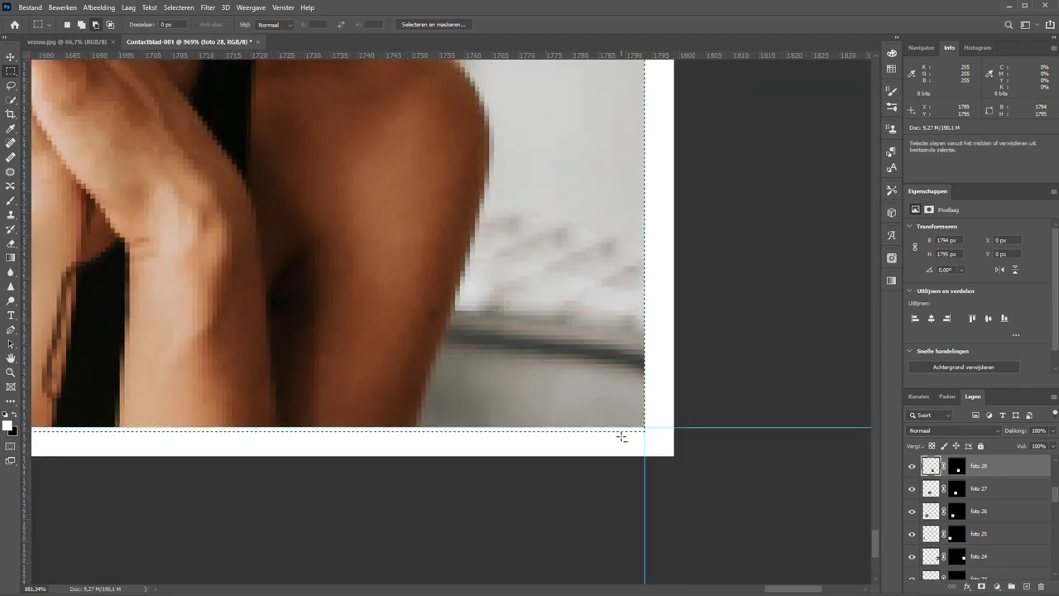
scroll(622, 436, "down", 2)
left_click_drag(680, 492, 13, 440)
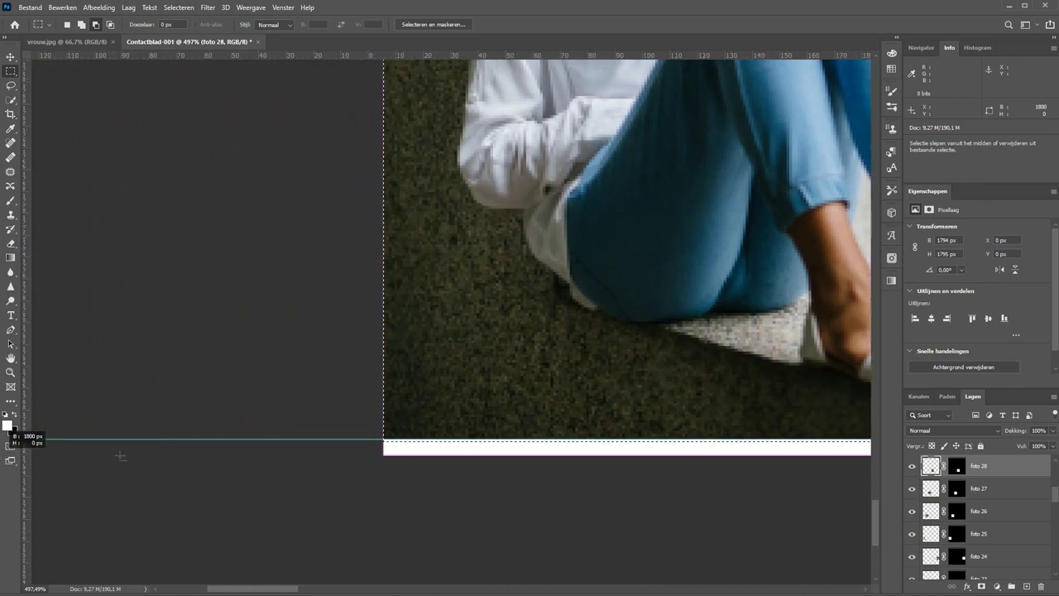
left_click_drag(13, 441, 324, 441)
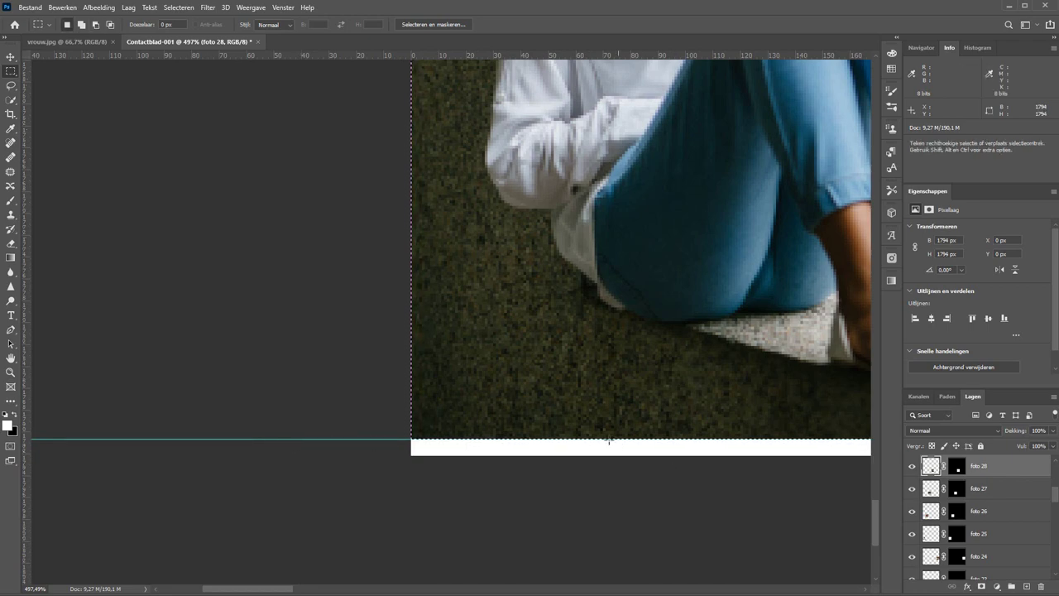
key("h")
left_click_drag(612, 439, 727, 582)
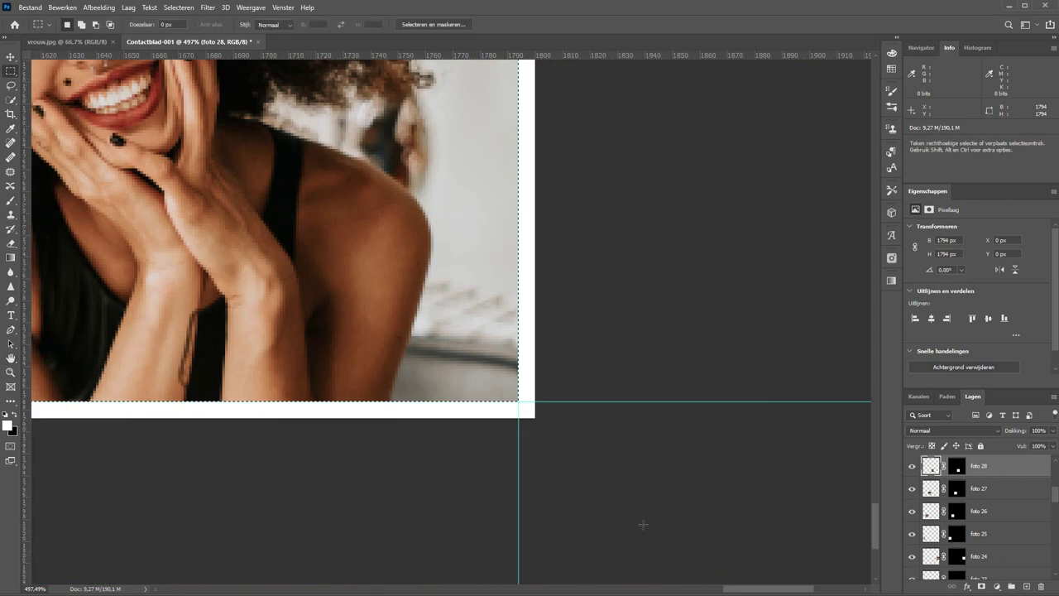
- Crop the sheet to the selection, deselect, and fit the whole sheet in view
left_click(97, 7)
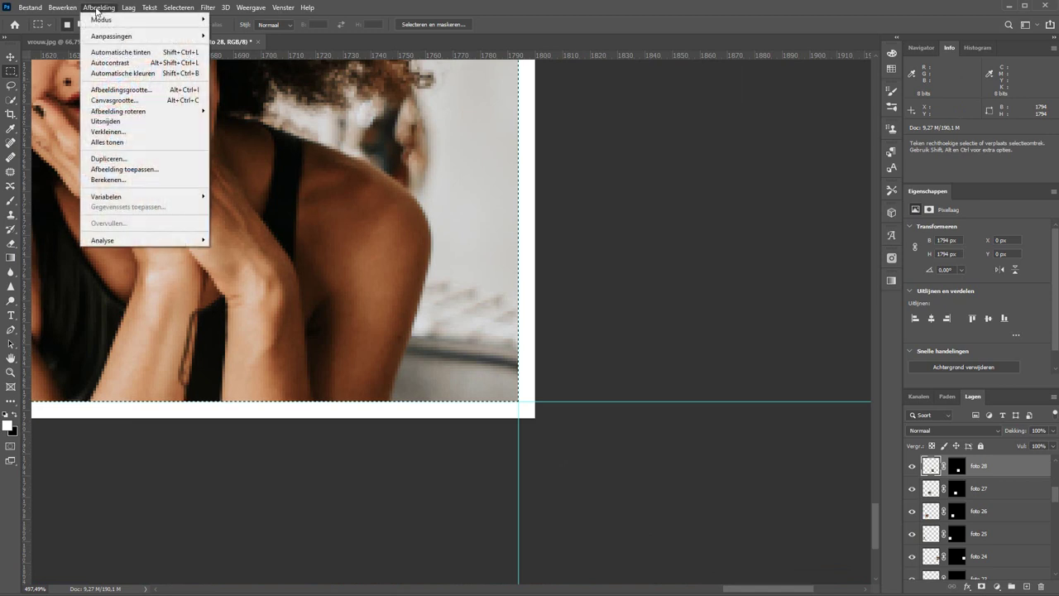
key("Escape")
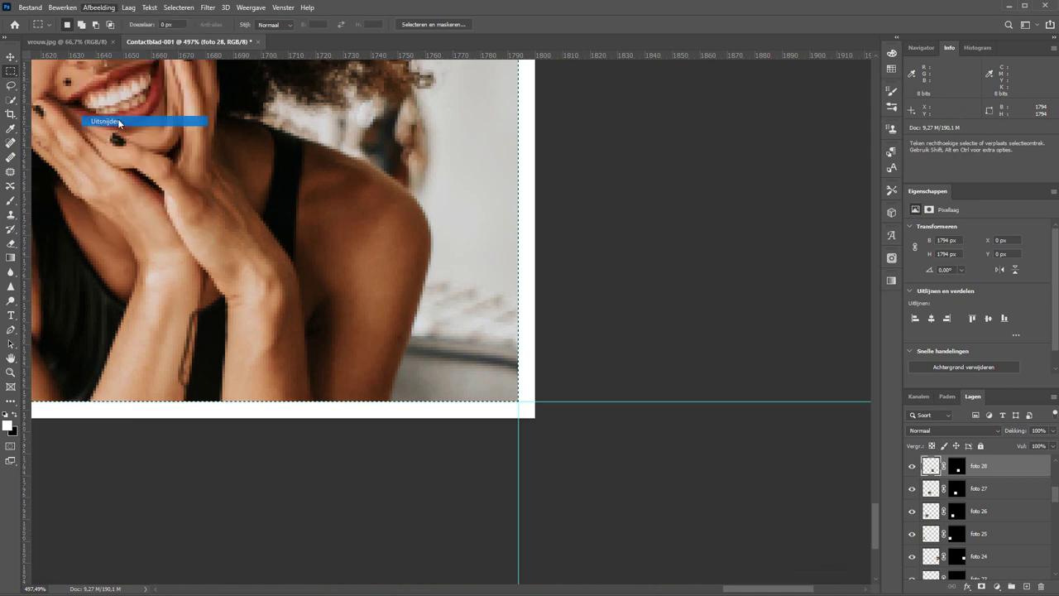
left_click(447, 327)
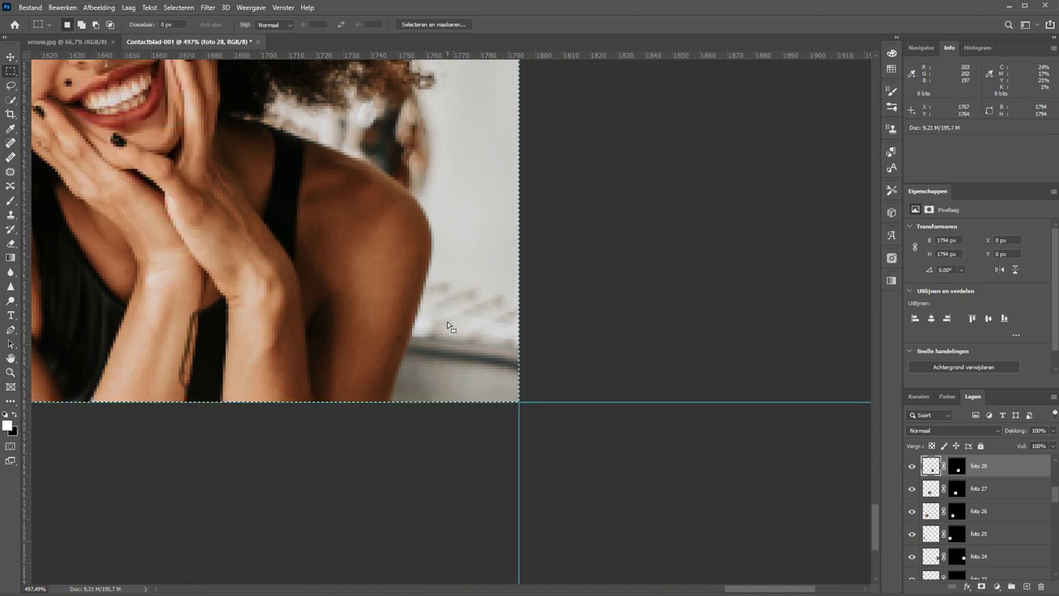
key("z")
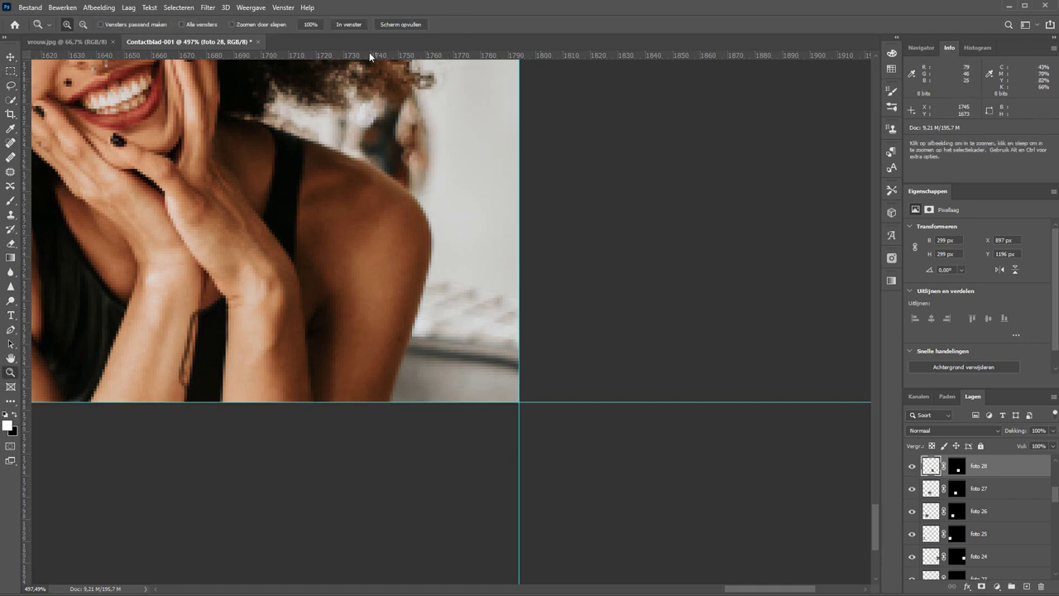
left_click(349, 24)
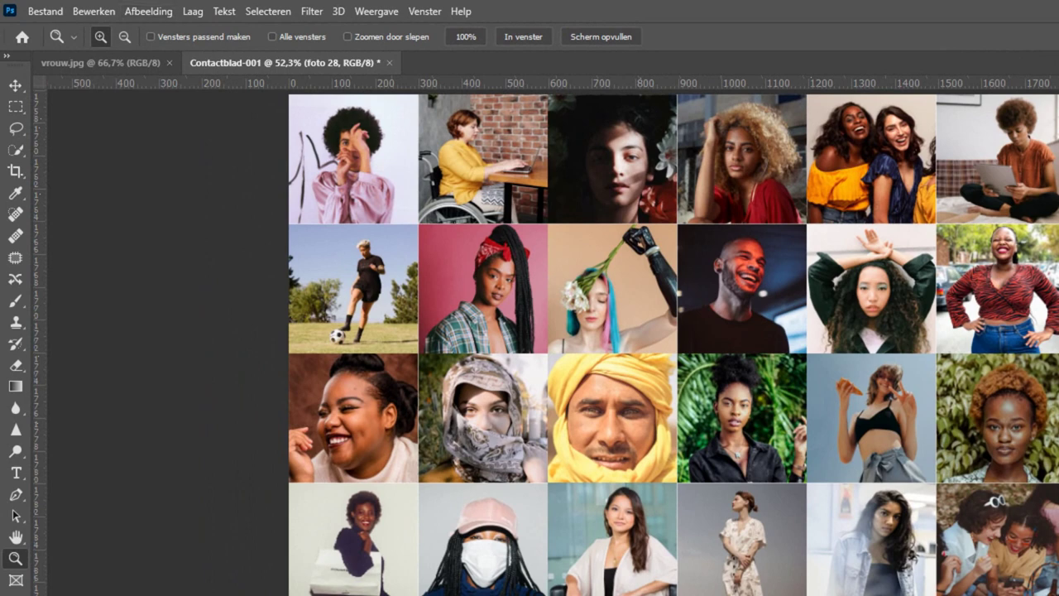
- Define the cropped contact sheet as a pattern named 'Mensen'
left_click(92, 11)
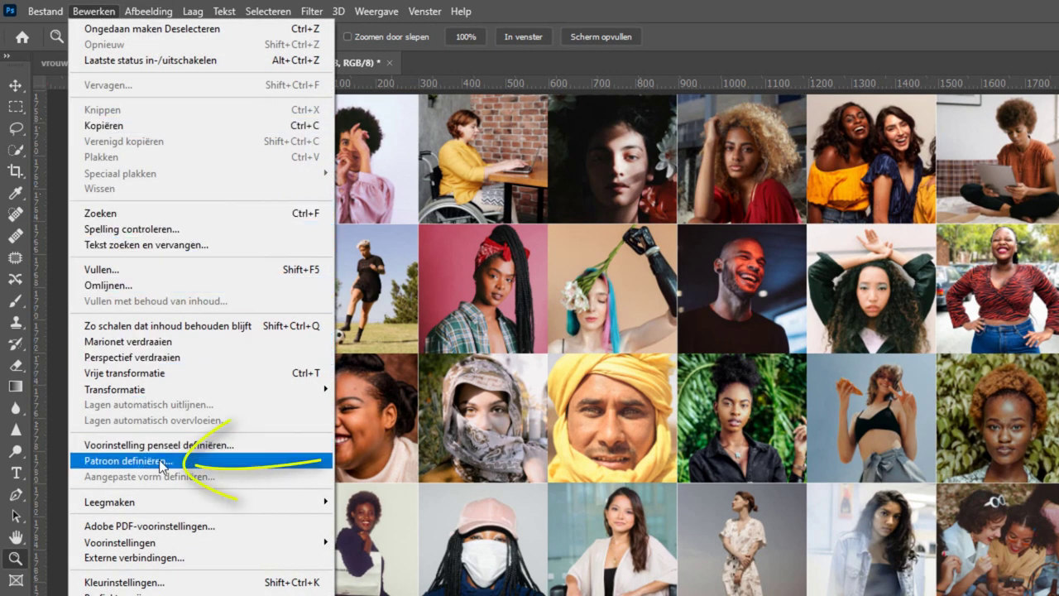
left_click(162, 462)
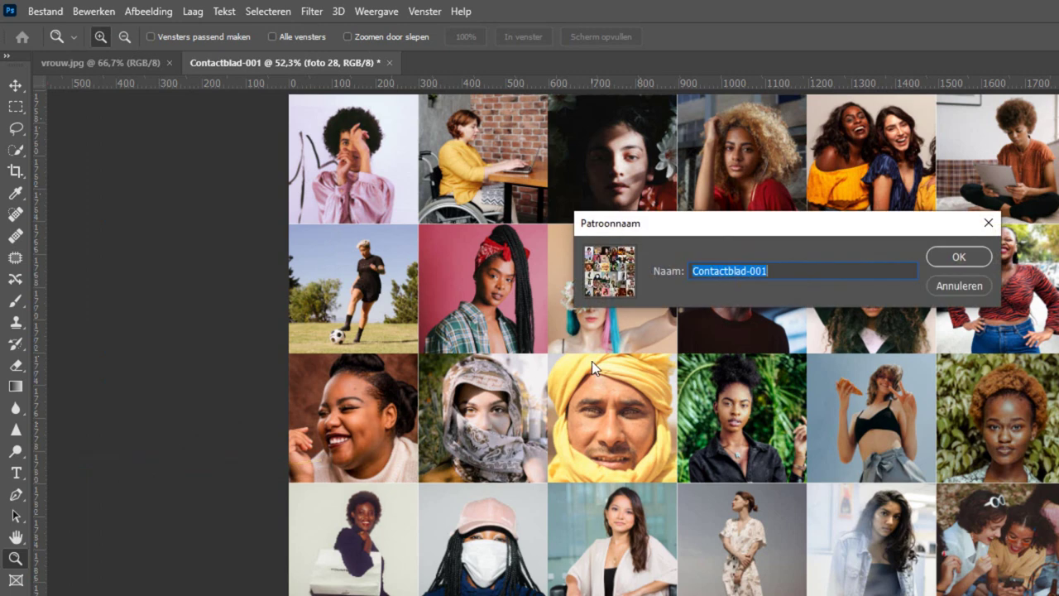
type("Mensen")
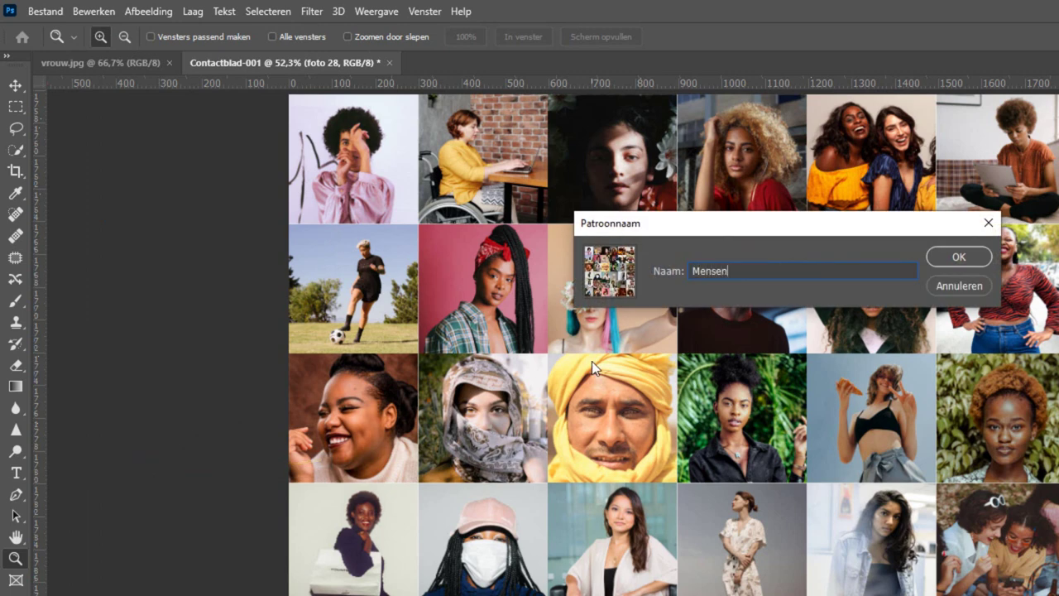
left_click(959, 256)
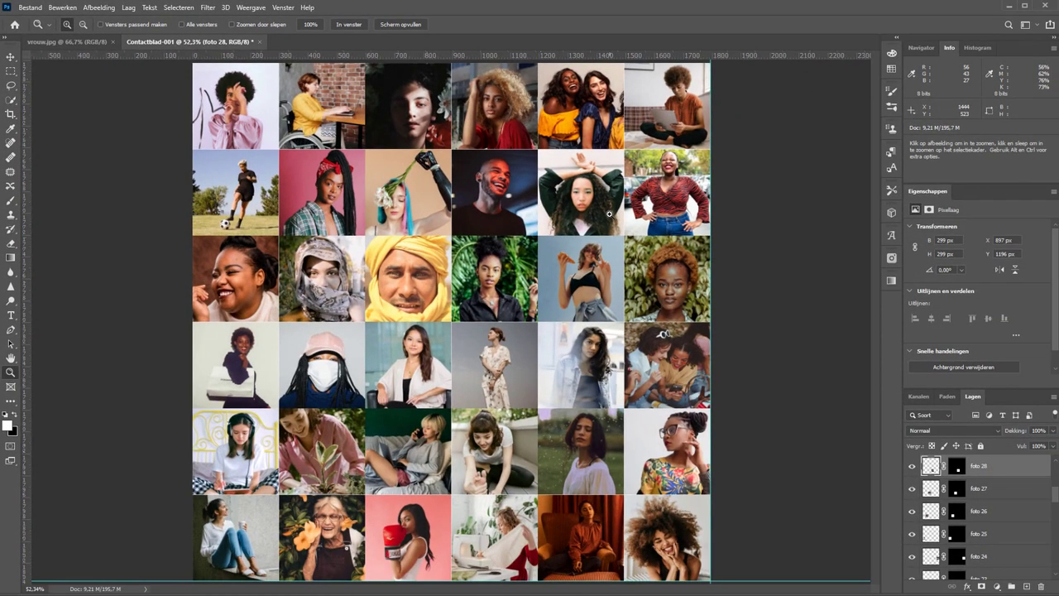
- Close Contactblad-001 without saving and add a Patroon fill layer over vrouw.jpg
left_click(261, 44)
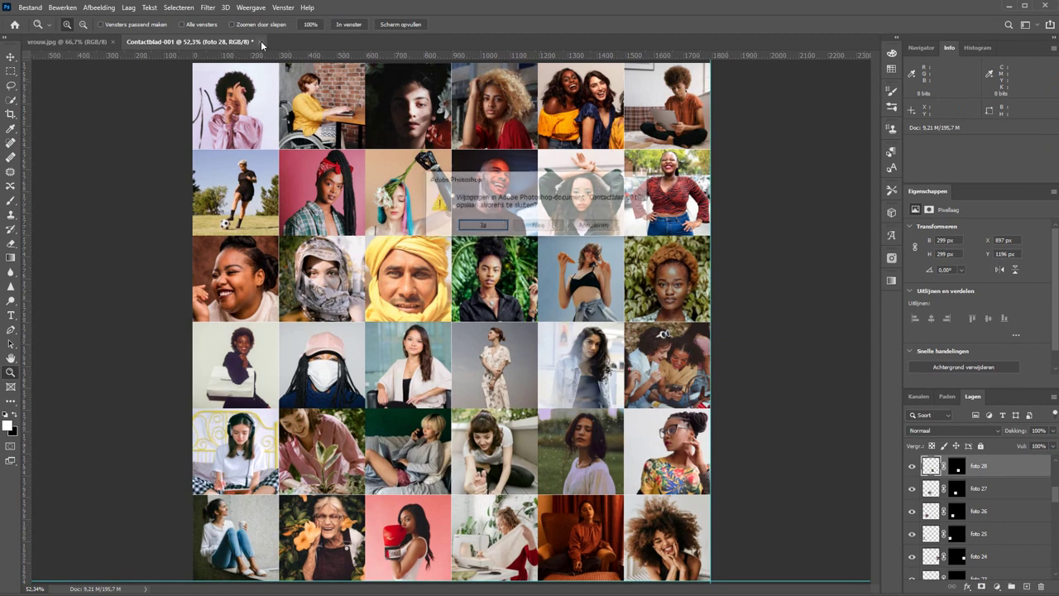
left_click(536, 226)
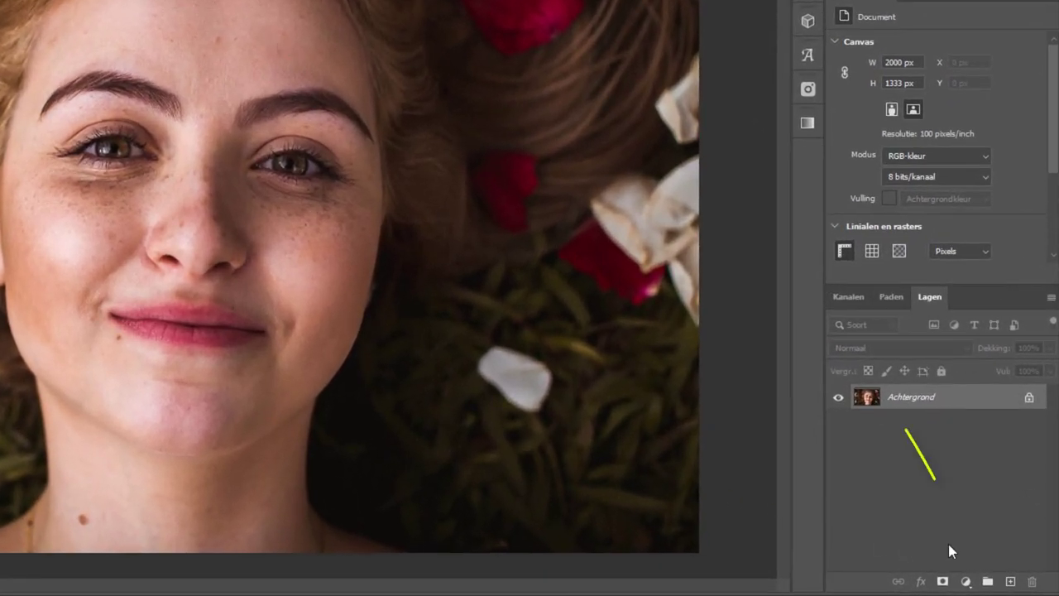
left_click(967, 582)
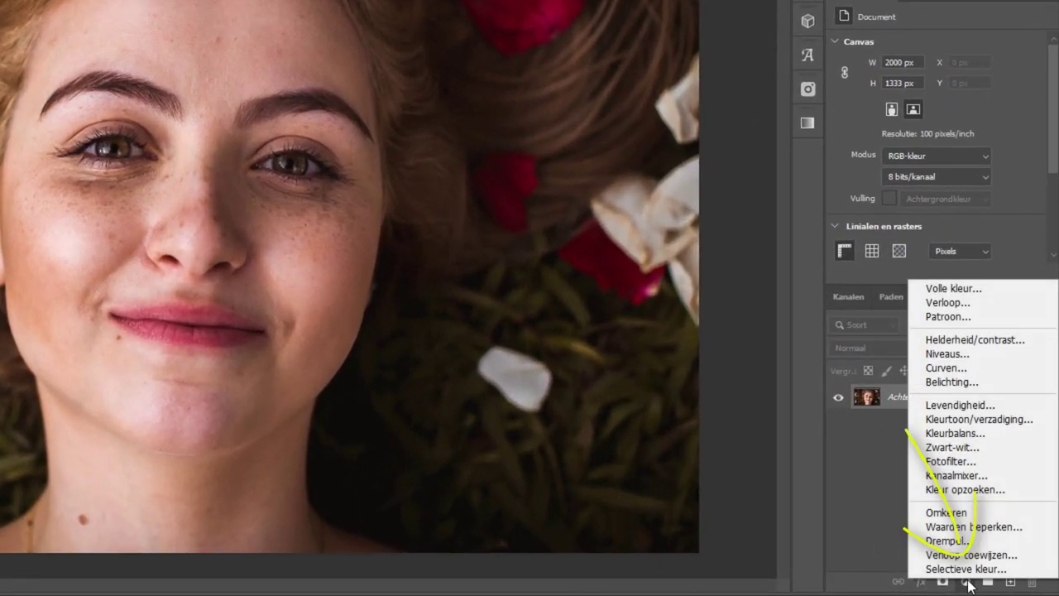
left_click(948, 317)
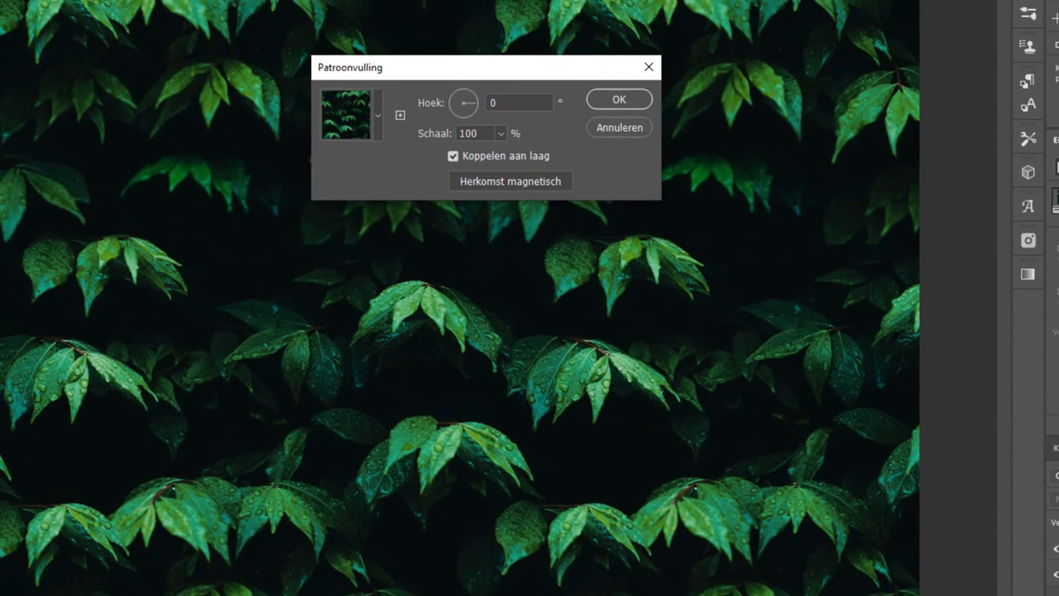
- Choose the Mensen contact-sheet pattern and adjust the pattern's angle field
left_click(378, 118)
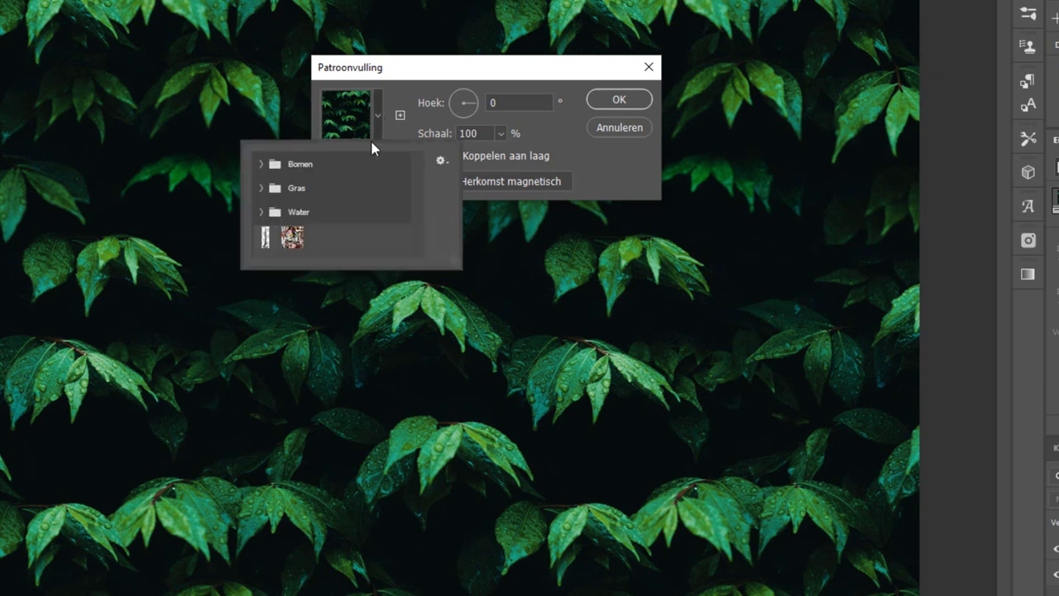
left_click(293, 239)
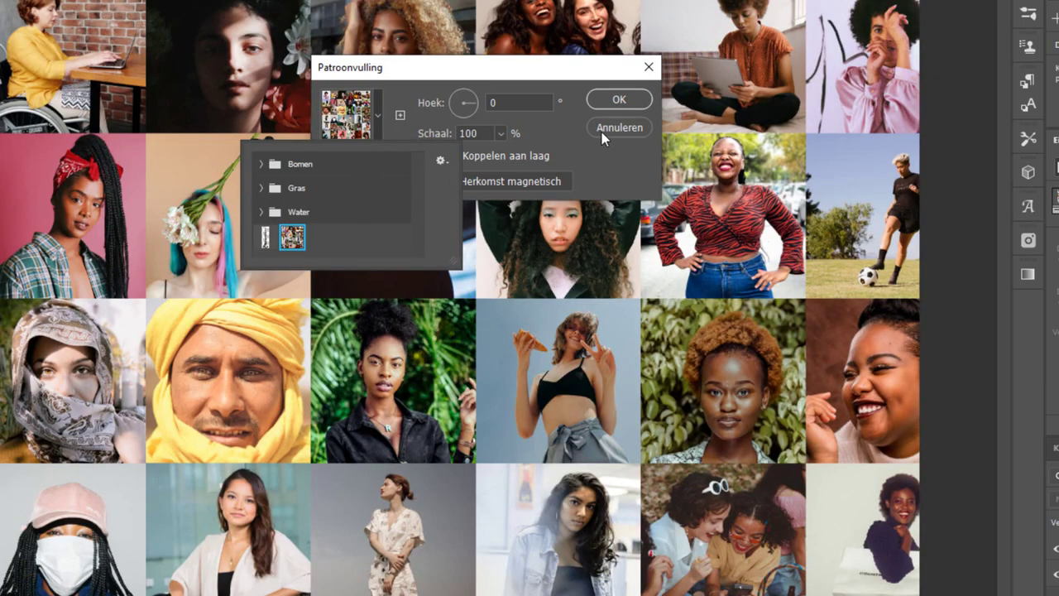
left_click(616, 173)
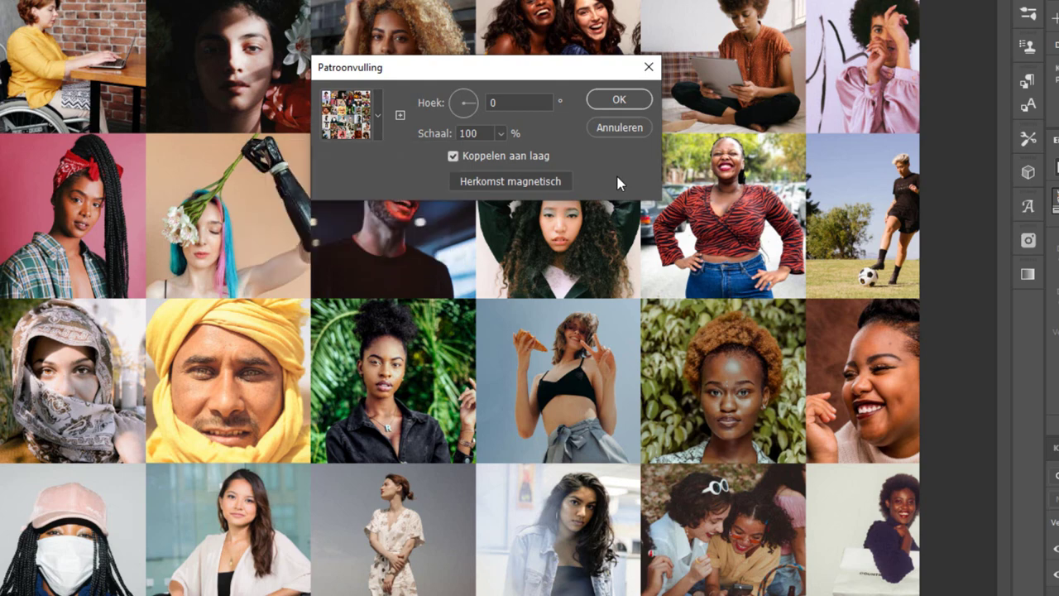
left_click(471, 109)
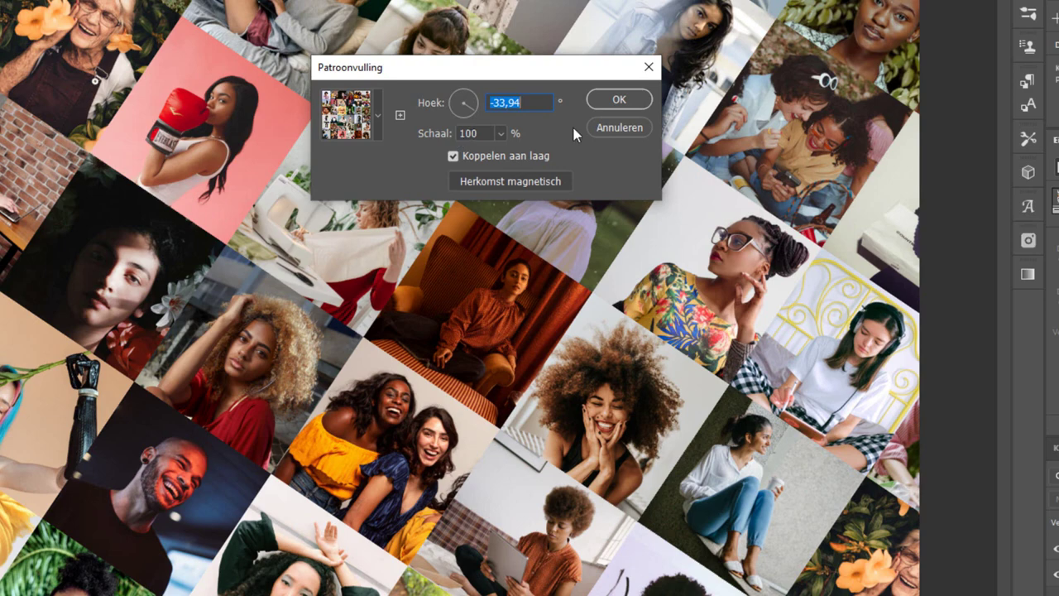
type("0")
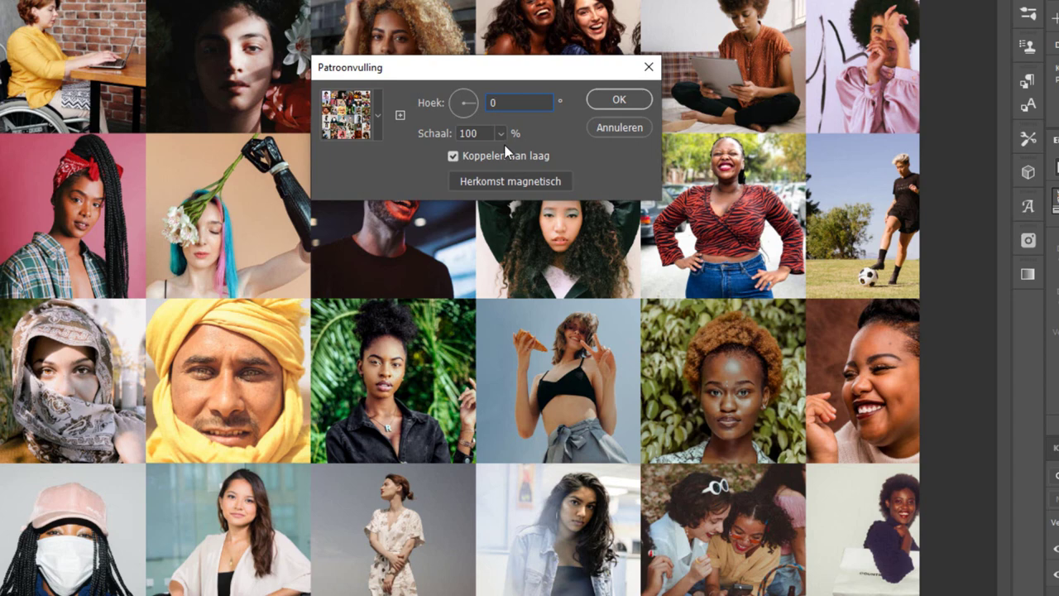
- Set the pattern scale to 35% and confirm the pattern fill
left_click(501, 134)
left_click_drag(499, 157, 494, 159)
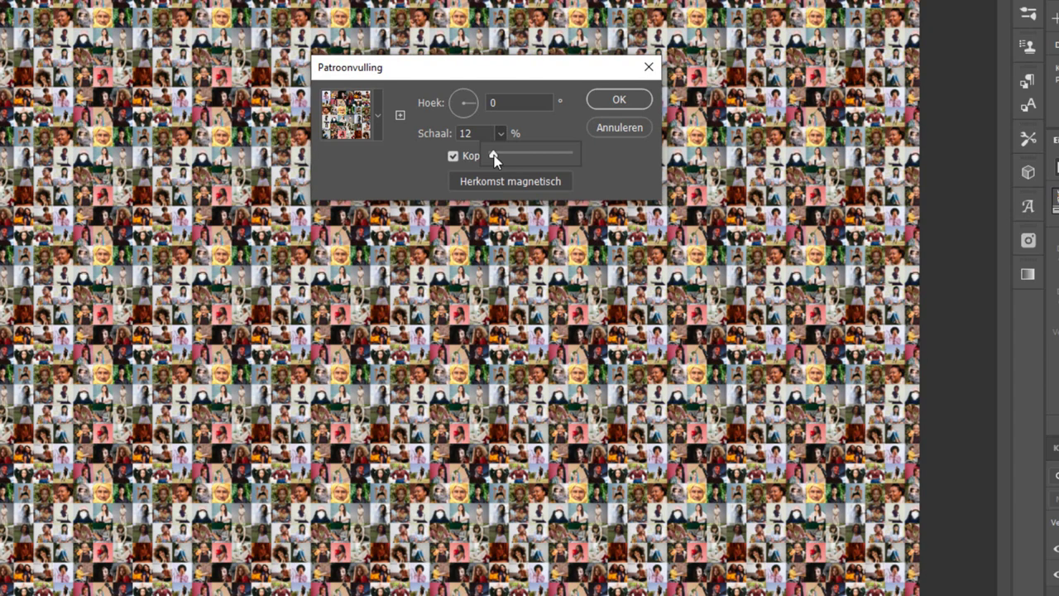
left_click(484, 133)
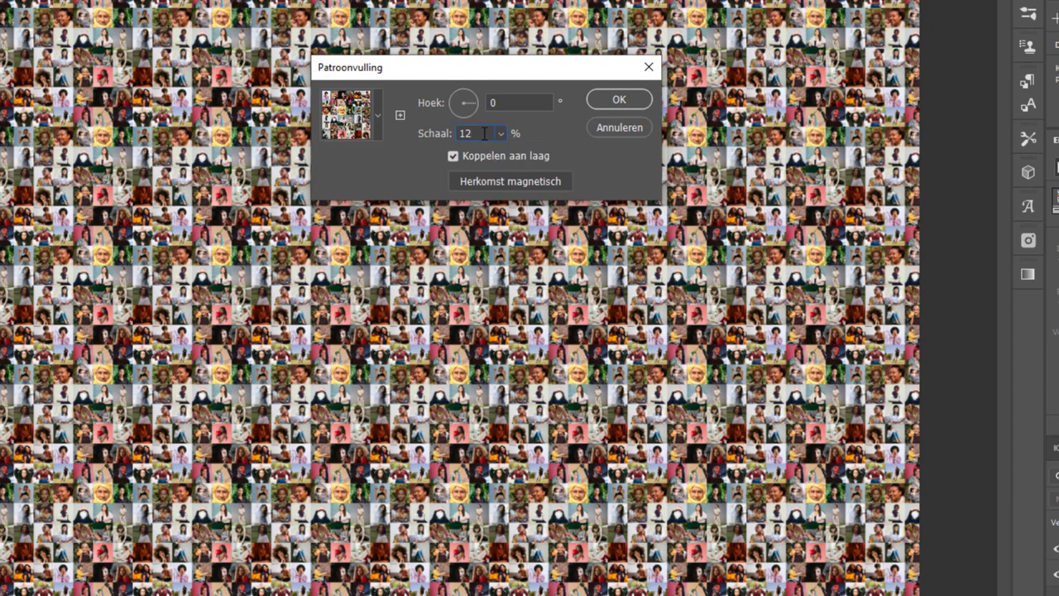
type("33")
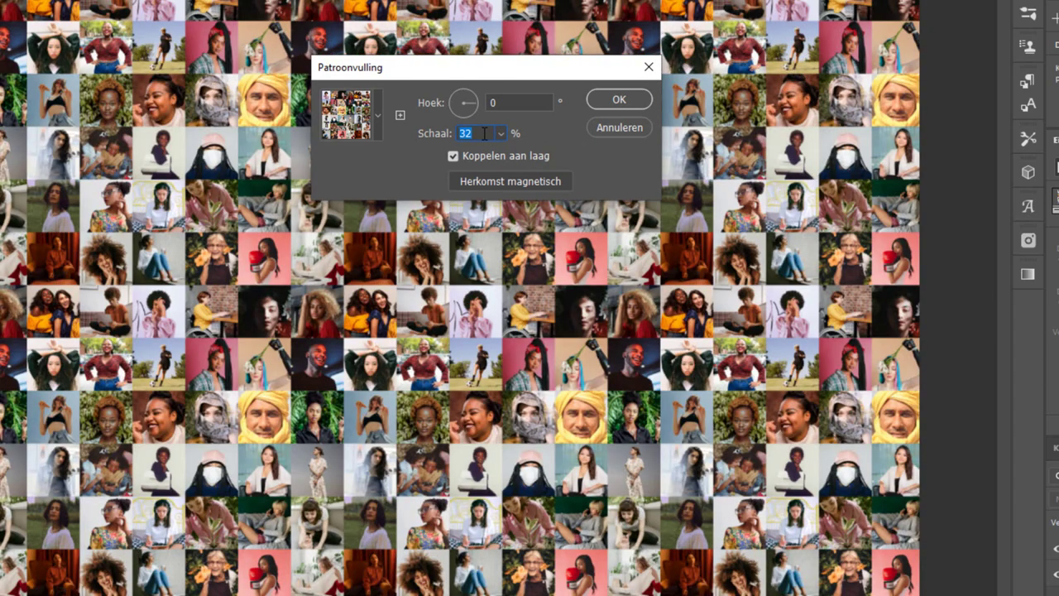
key("Up")
key("Up")
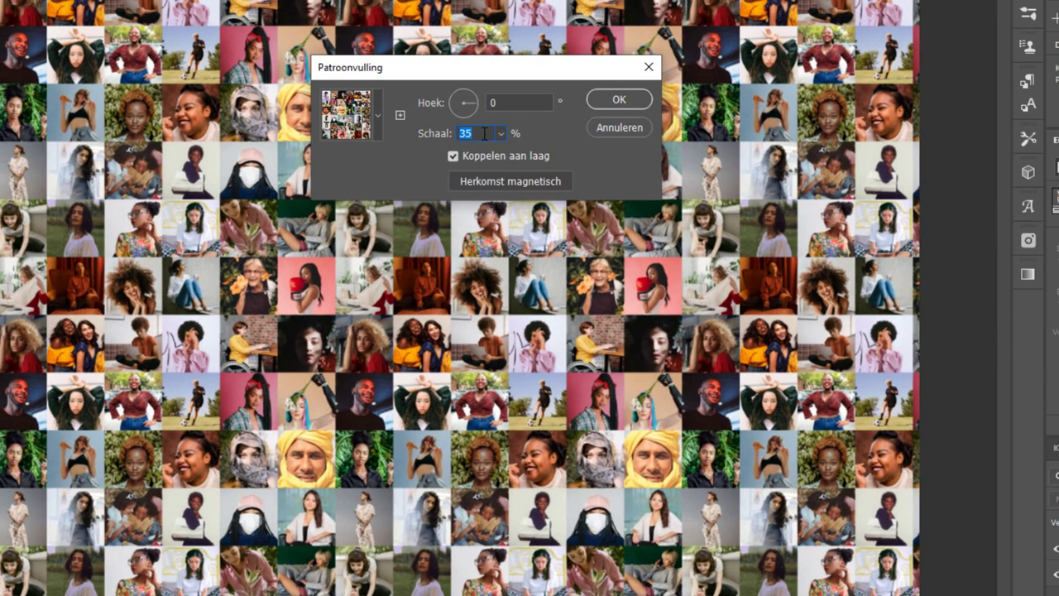
left_click(617, 100)
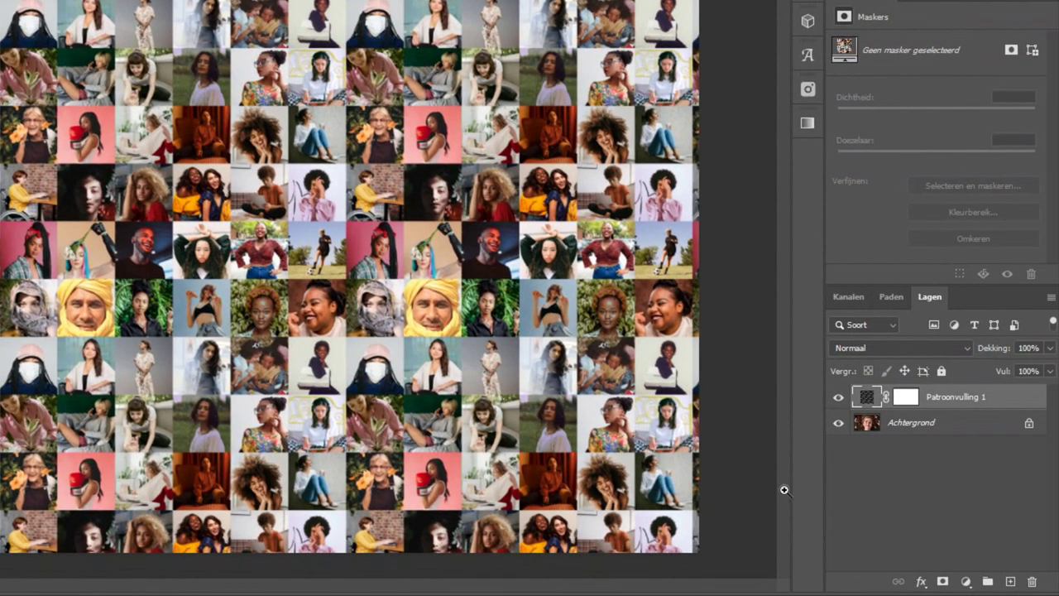
- Set the Patroonvulling 1 pattern layer's blend mode to Bedekken (Overlay)
double_click(867, 400)
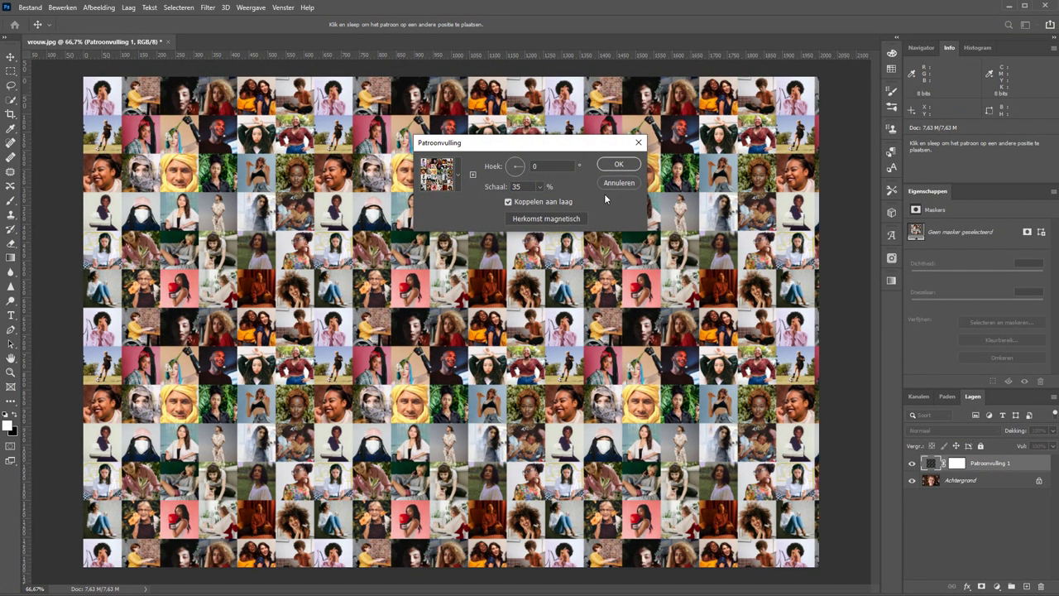
left_click(618, 183)
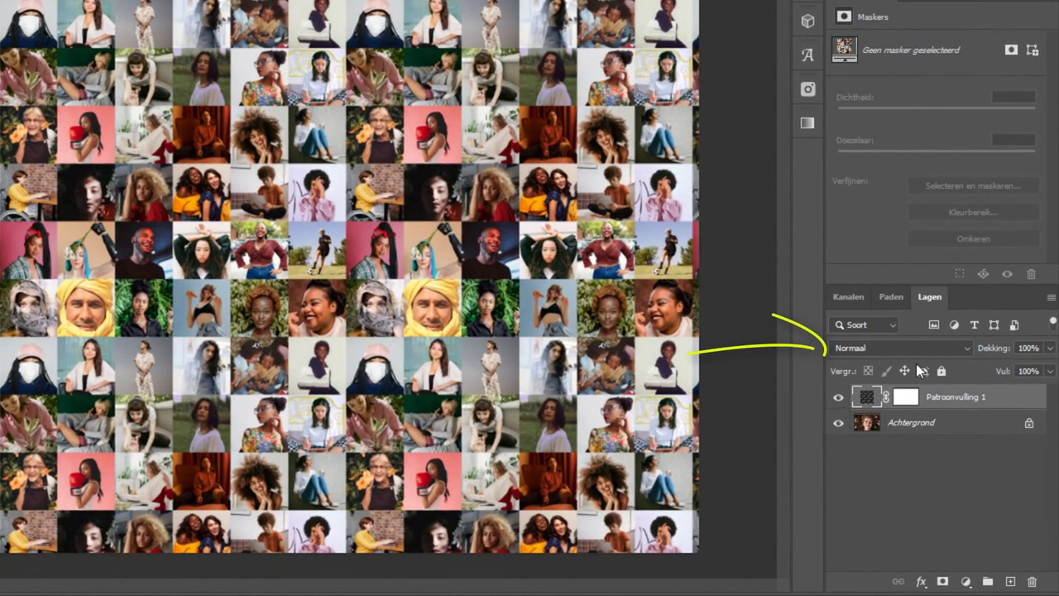
left_click(910, 351)
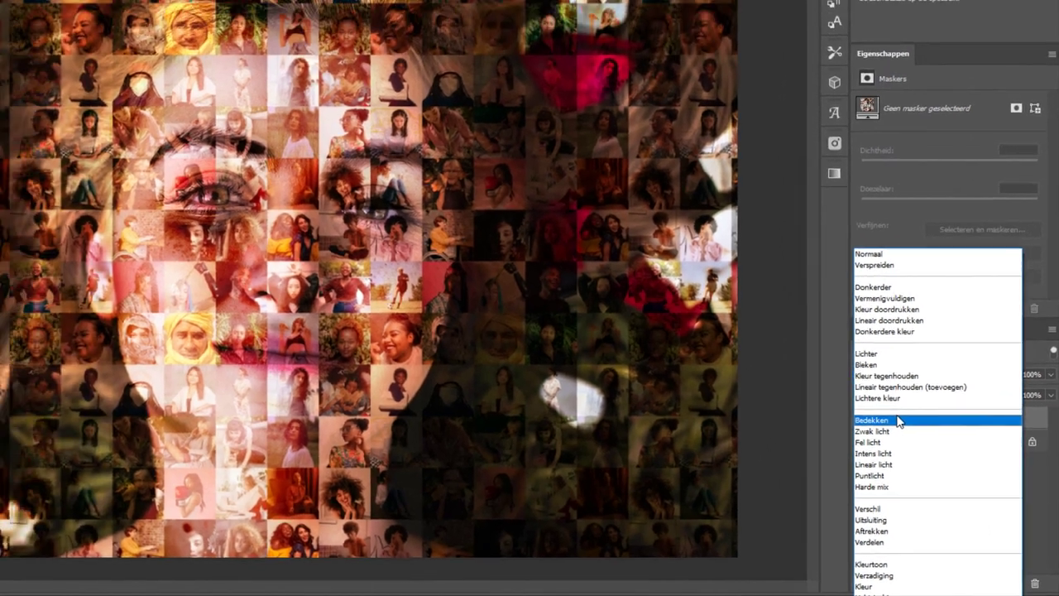
left_click(879, 399)
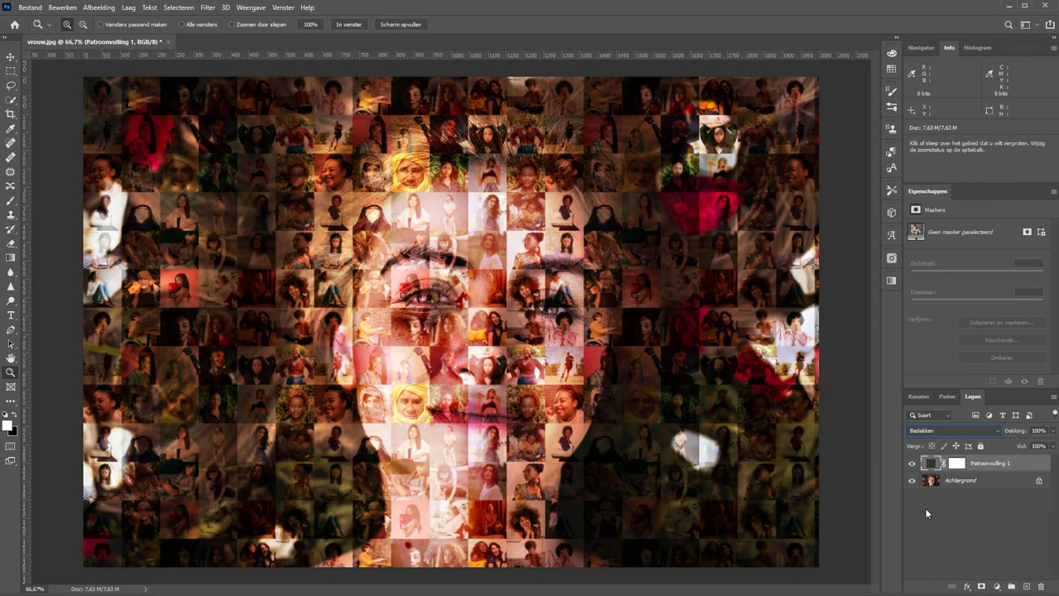
- Shrink the pattern fill's tile scale to 15%
double_click(930, 463)
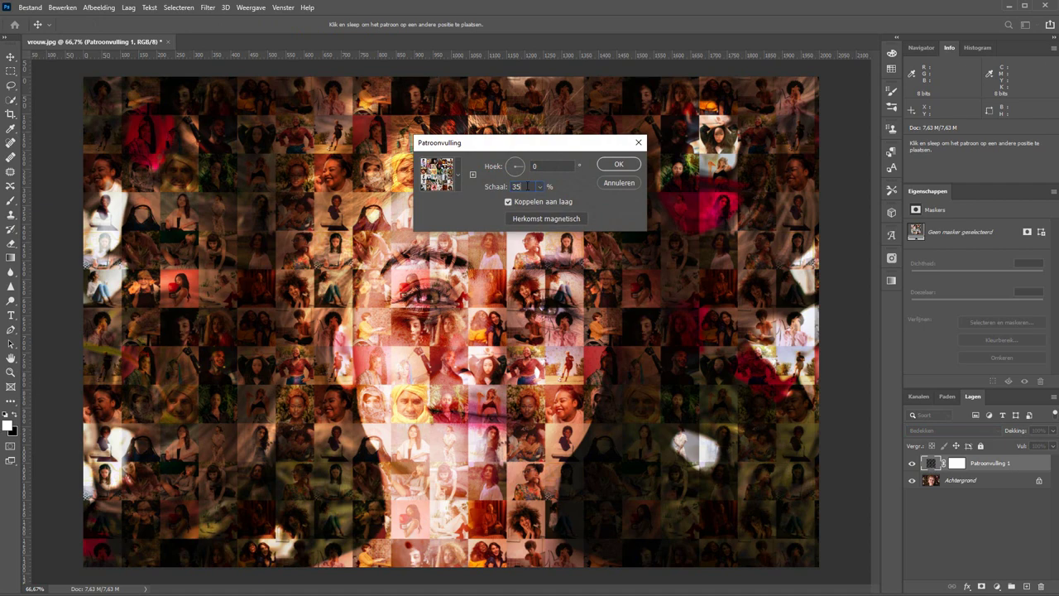
scroll(527, 187, "down", 10)
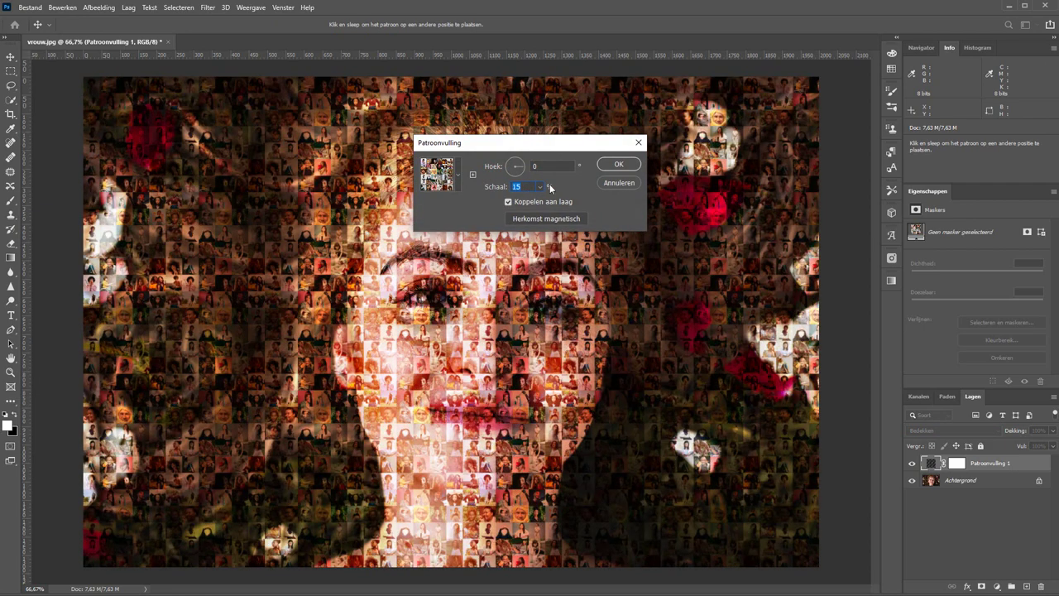
left_click(619, 164)
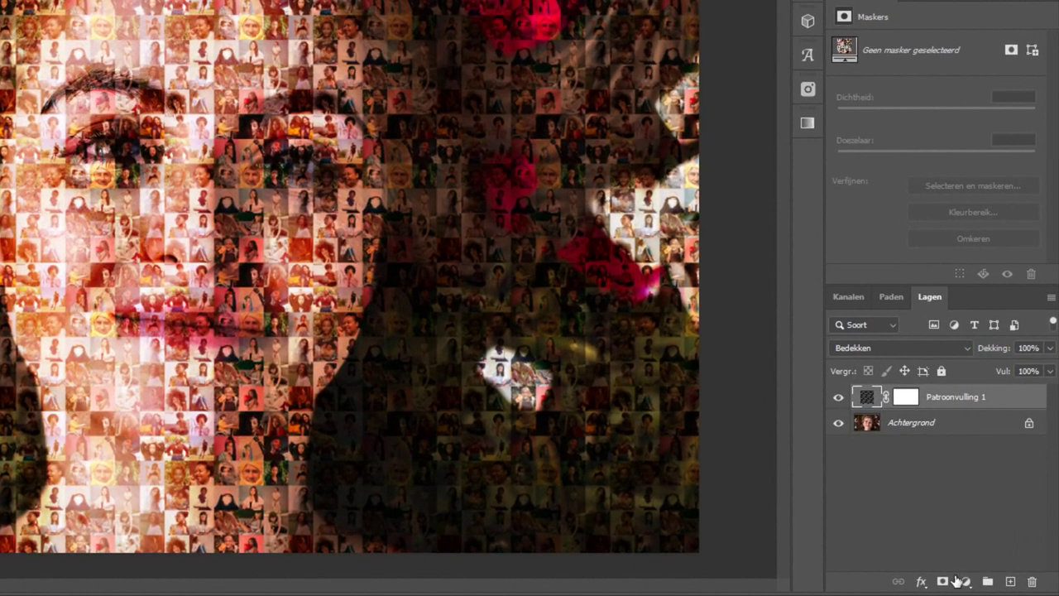
- Add a Hue/Saturation adjustment clipped to Patroonvulling 1 with Saturation at -56
left_click(965, 581)
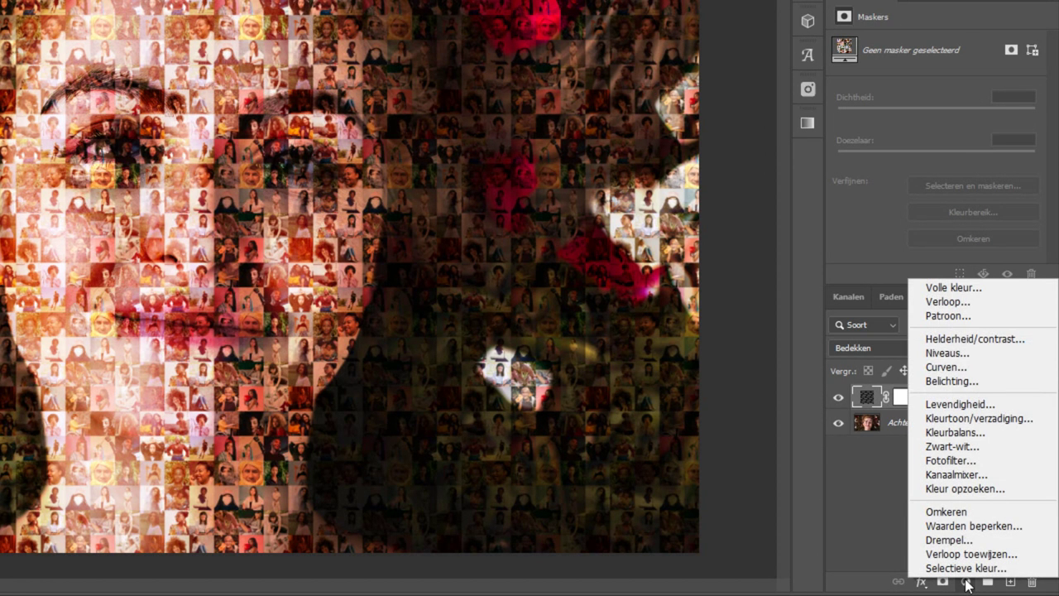
left_click(971, 418)
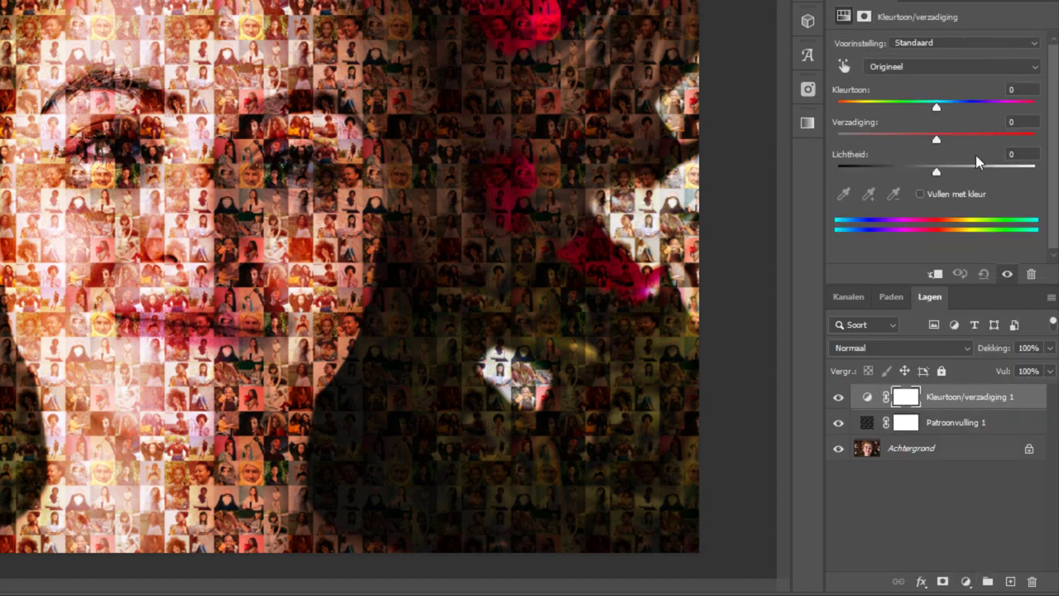
left_click_drag(937, 139, 882, 148)
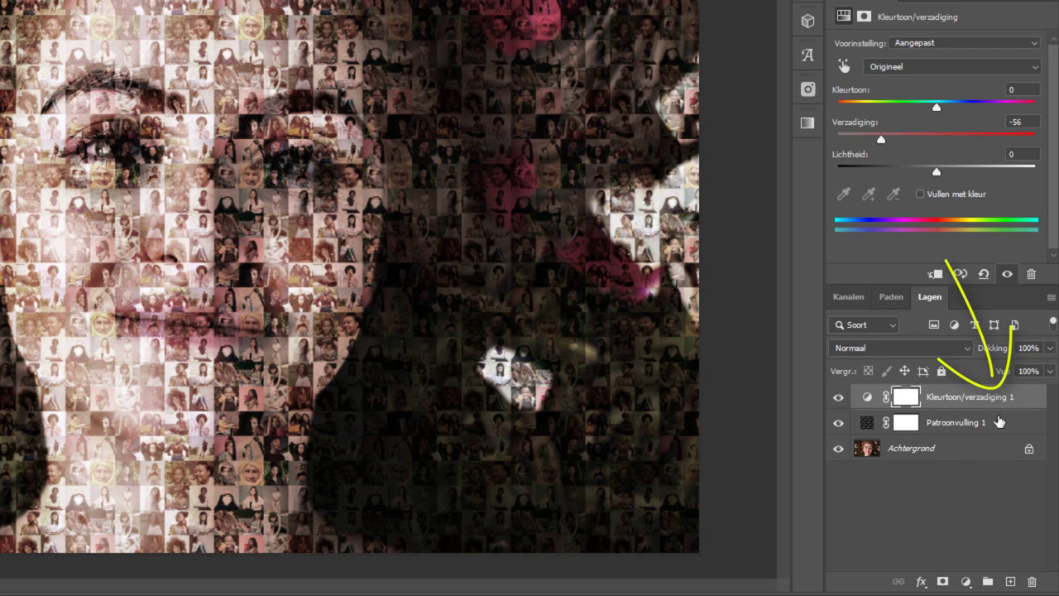
left_click_drag(1011, 419, 998, 405)
left_click(998, 405, "alt")
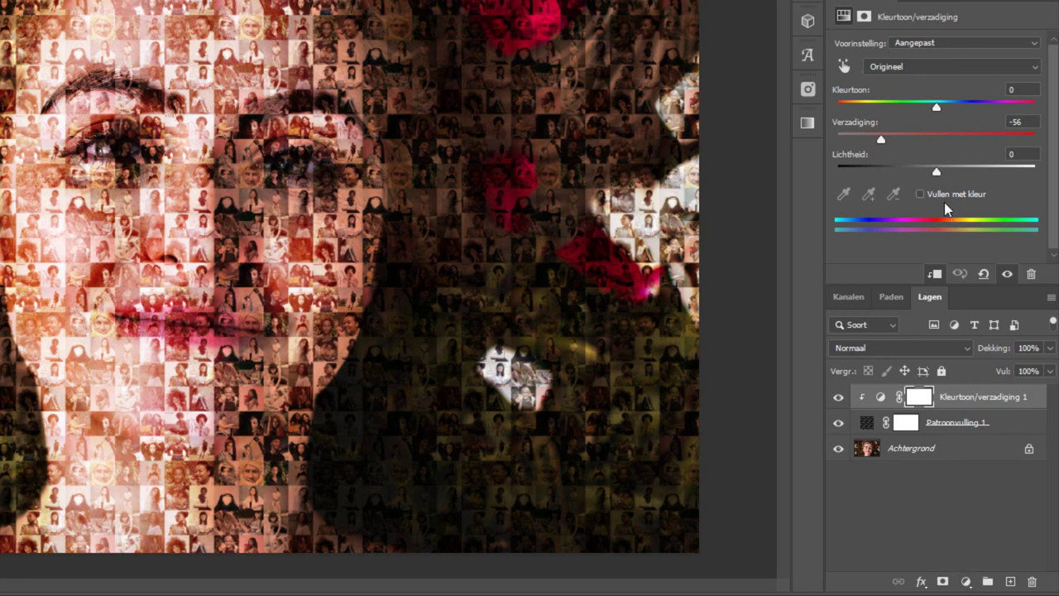
mouse_move(880, 139)
left_mouse_down()
mouse_move(835, 141)
mouse_move(907, 143)
mouse_move(881, 150)
left_mouse_up()
- Convert the Achtergrond background layer into a smart object
right_click(962, 449)
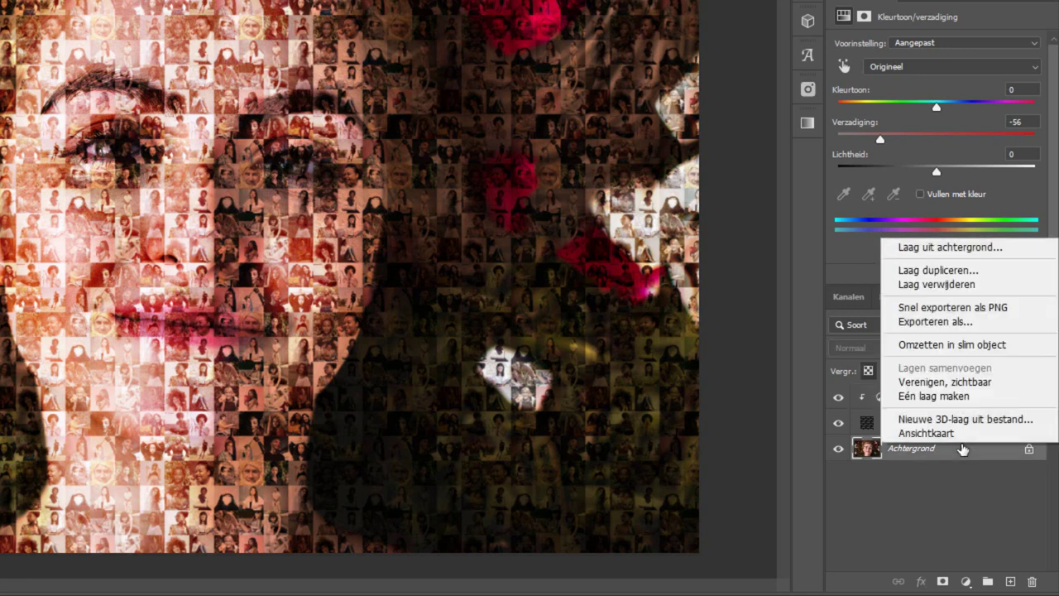
left_click(947, 344)
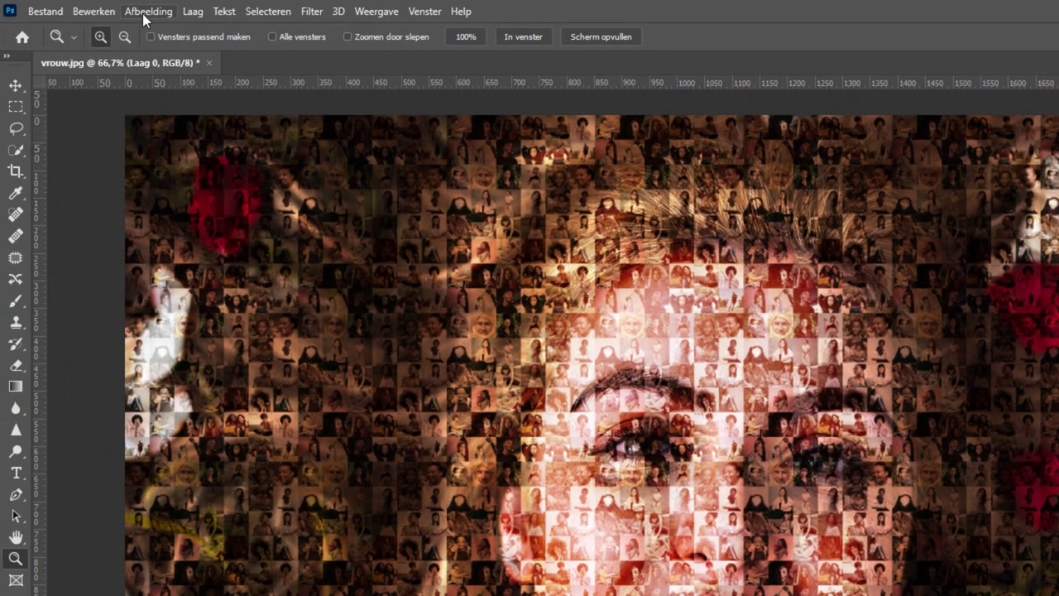
left_click(142, 13)
mouse_move(167, 54)
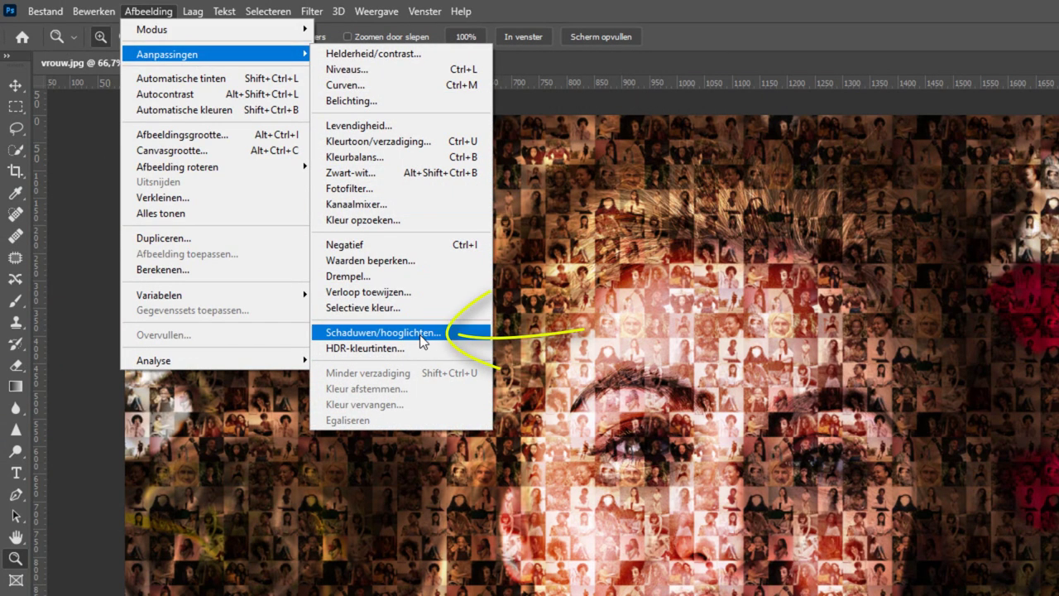
left_click(416, 332)
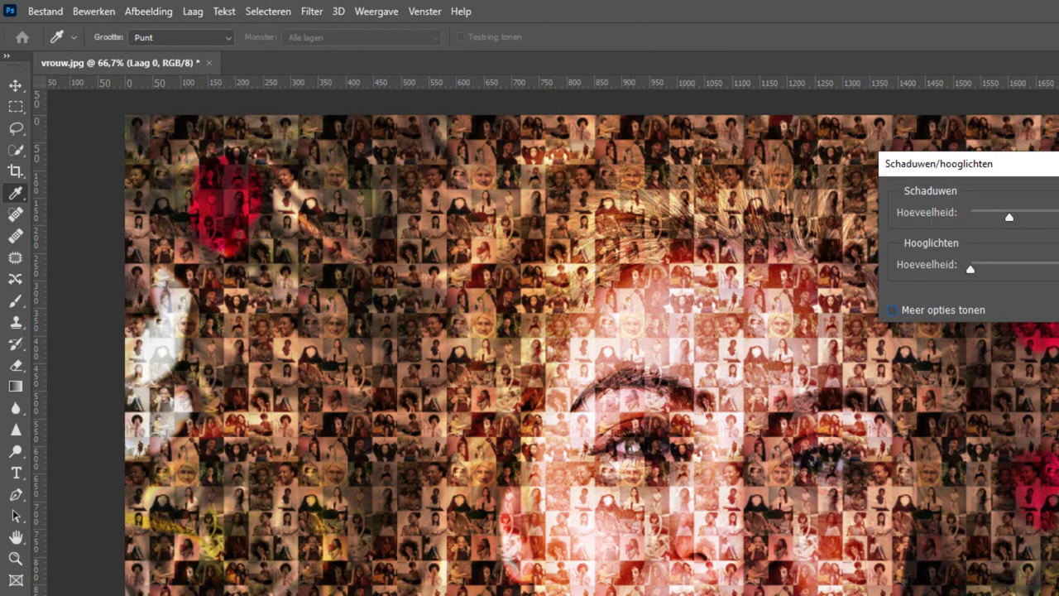
- Set Shadows/Highlights to shadows 22%, tint 63%, highlights 6%, tint 10%
left_click_drag(1008, 217, 1037, 216)
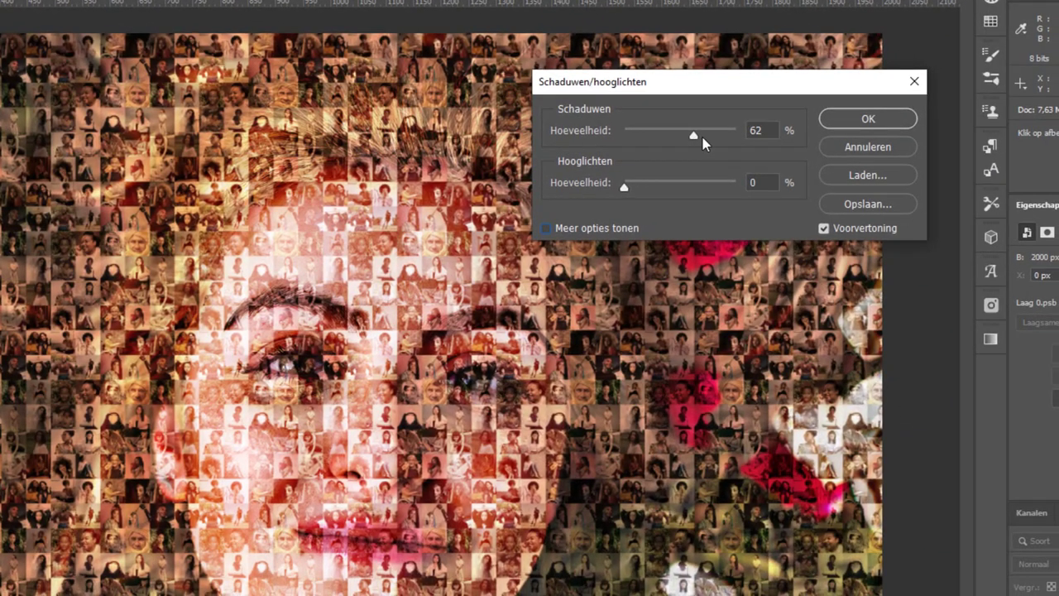
left_click_drag(704, 142, 684, 141)
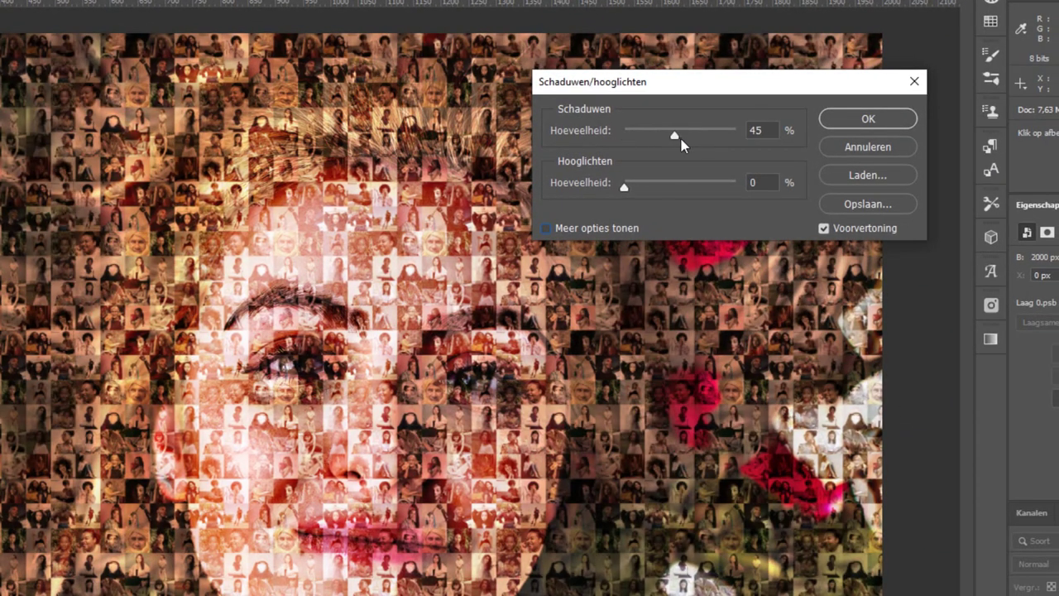
left_click_drag(634, 188, 669, 201)
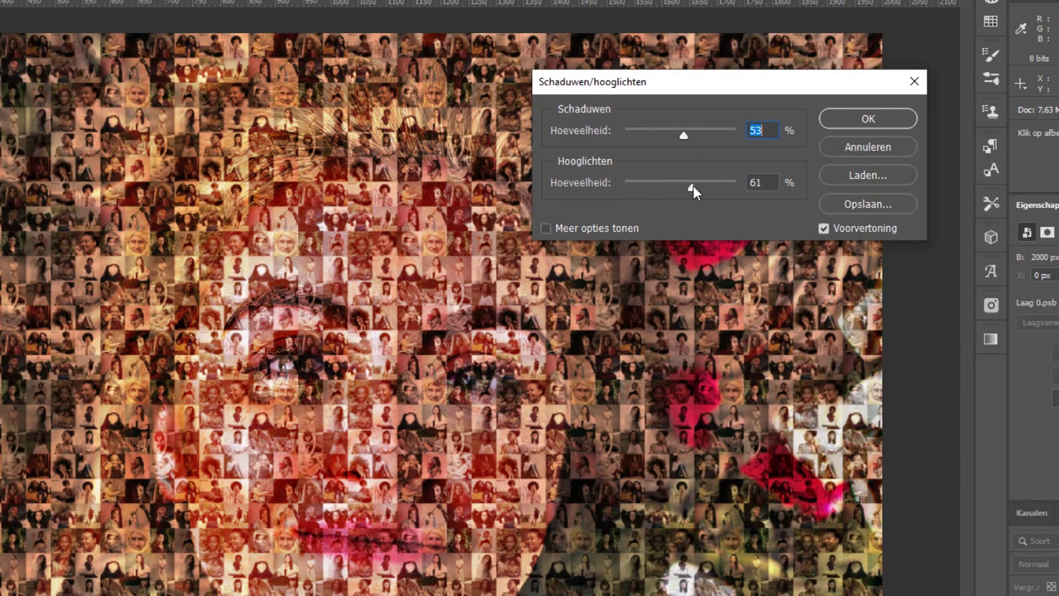
left_click(548, 228)
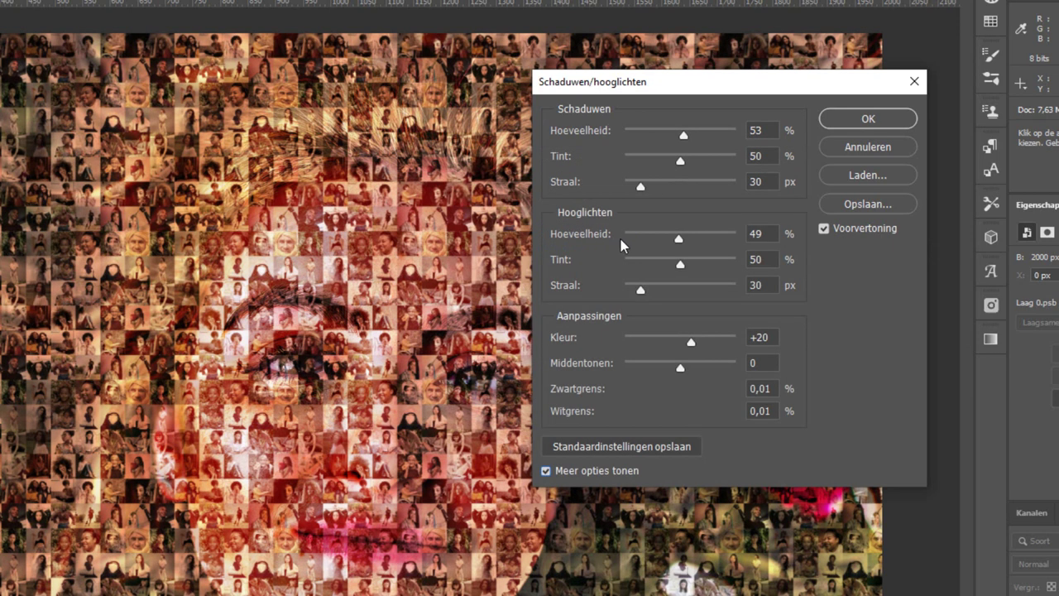
mouse_move(678, 239)
left_mouse_down()
mouse_move(632, 247)
mouse_move(634, 268)
mouse_move(733, 265)
mouse_move(622, 275)
mouse_move(632, 242)
mouse_move(735, 240)
left_mouse_up()
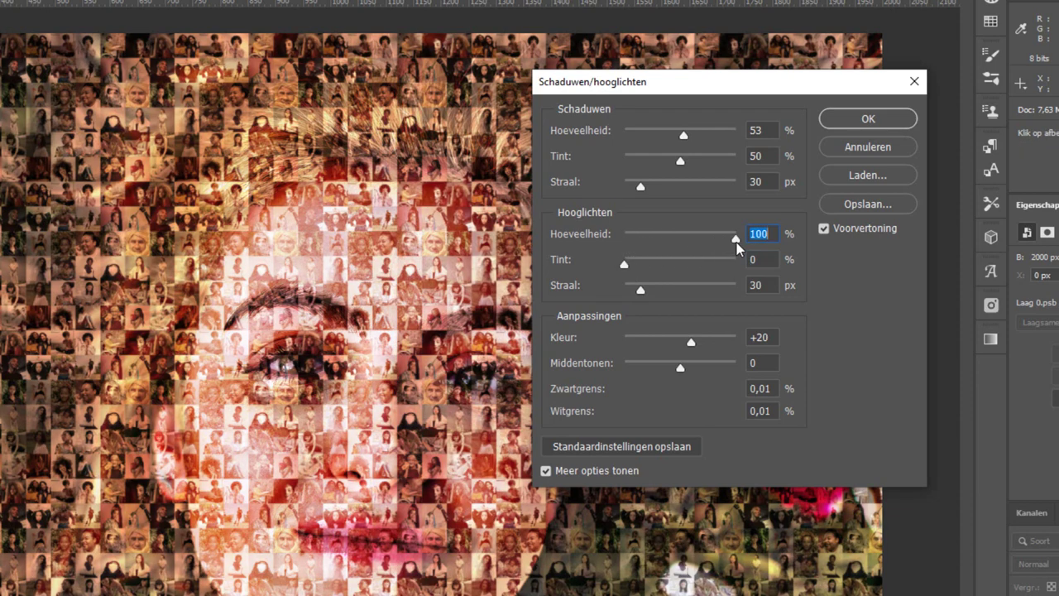
left_click(680, 265)
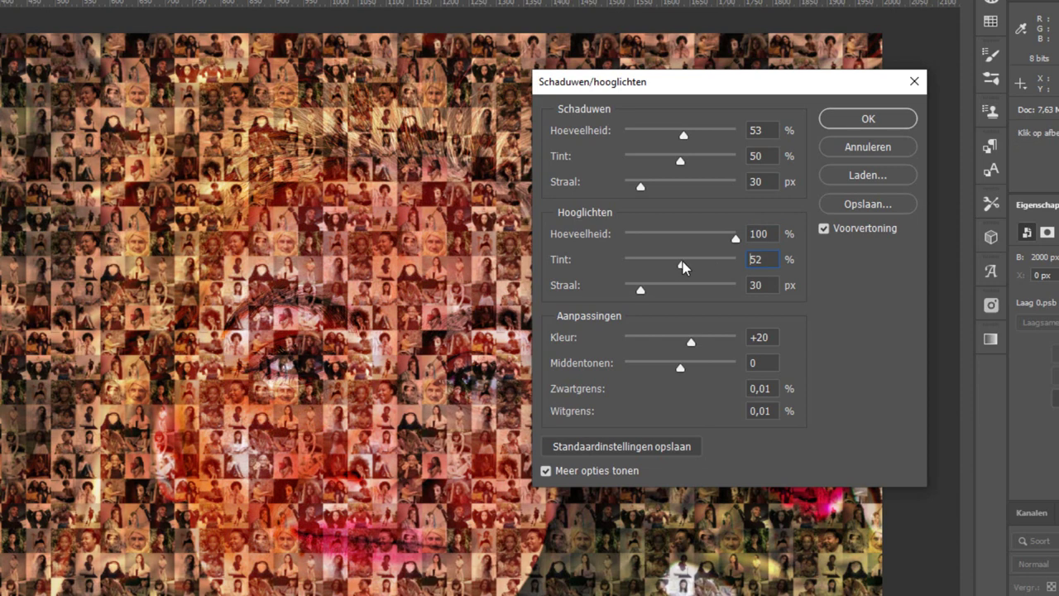
left_click_drag(683, 266, 680, 265)
left_click_drag(735, 238, 631, 242)
left_click_drag(679, 265, 635, 265)
mouse_move(683, 135)
left_mouse_down()
mouse_move(646, 148)
mouse_move(650, 135)
mouse_move(704, 167)
mouse_move(693, 165)
left_mouse_up()
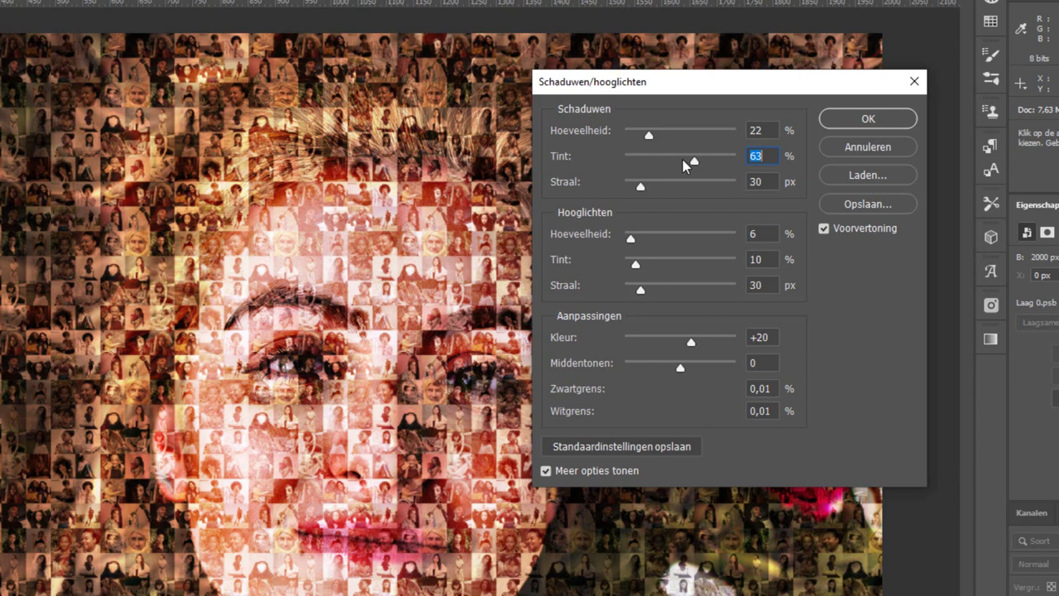
- Apply Shadows/Highlights as a smart filter on Laag 0 and review its settings
left_click(845, 120)
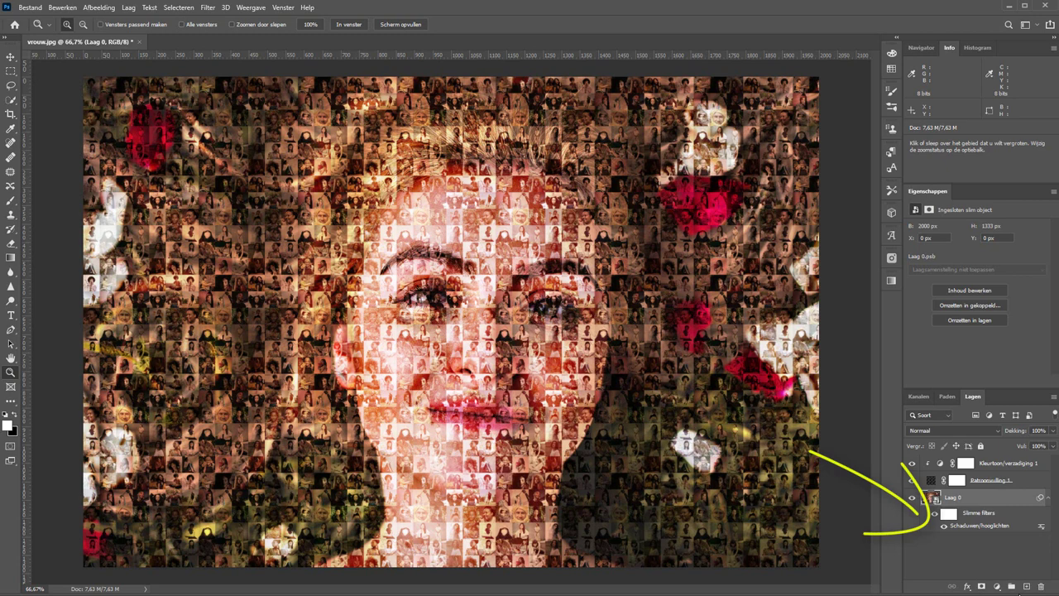
double_click(960, 526)
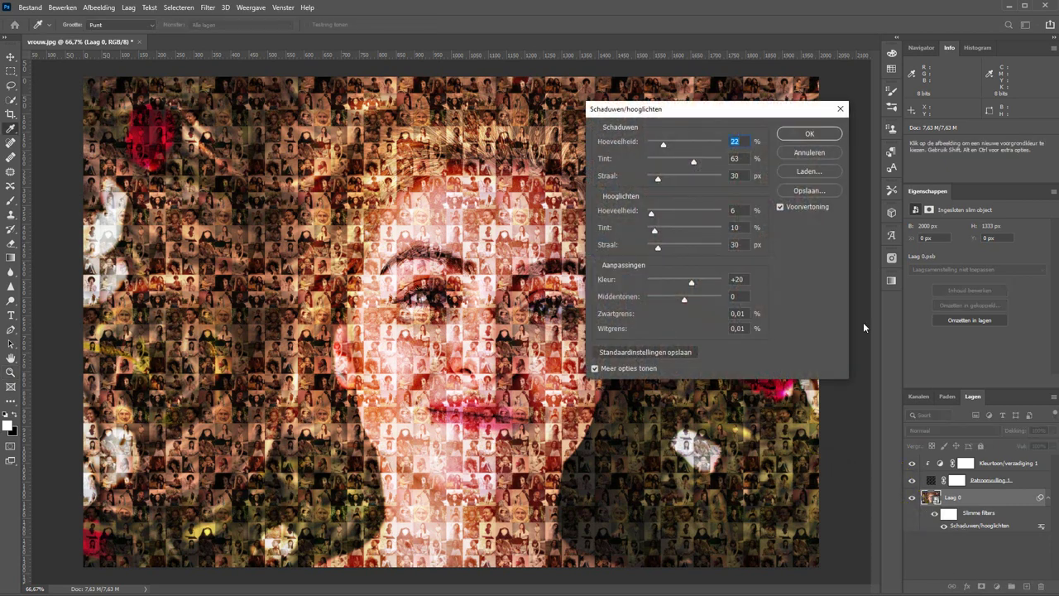
left_click(815, 153)
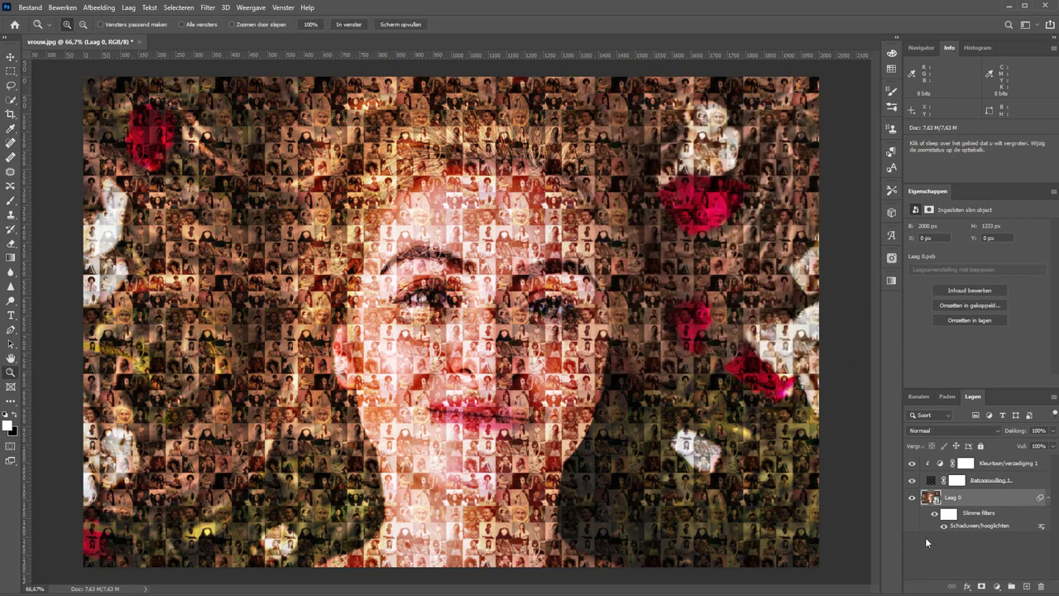